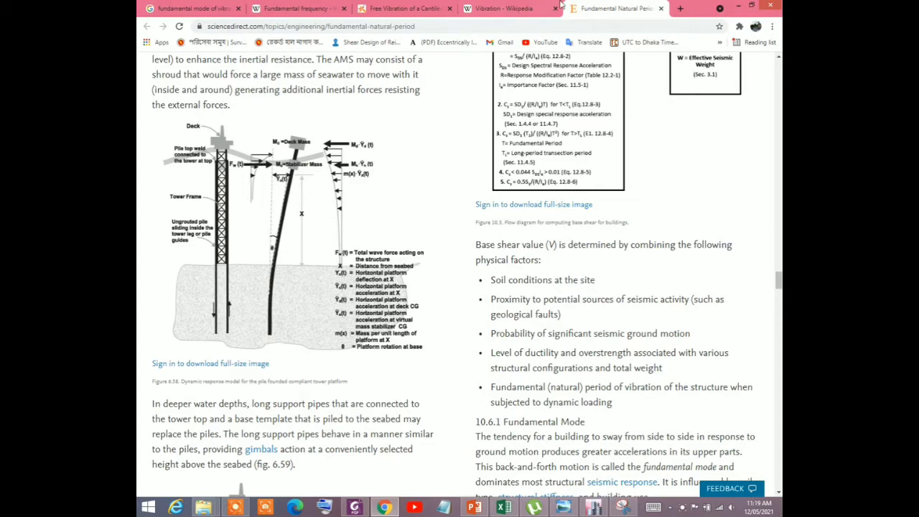
Examine the mode shapes of a cantilevered I-beam in Wikipedia's Vibration article
left_click(506, 7)
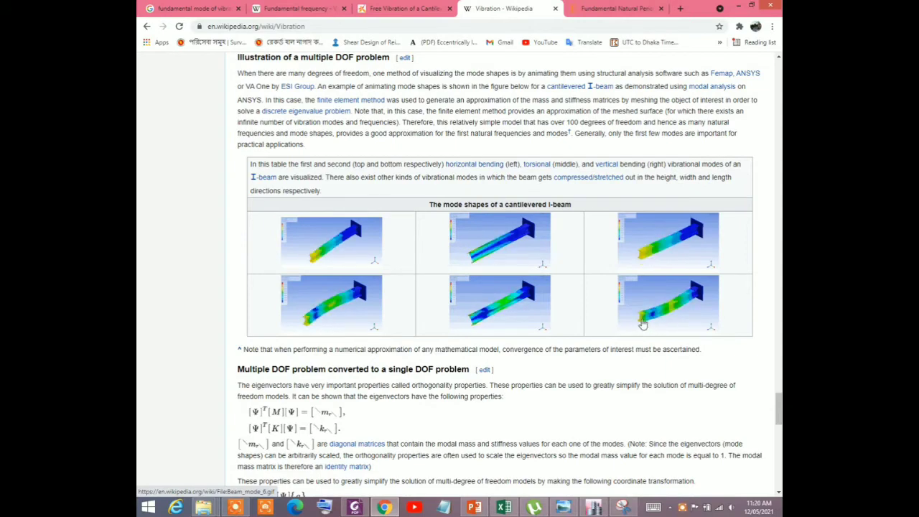
scroll(330, 382, "down", 2)
scroll(375, 378, "up", 2)
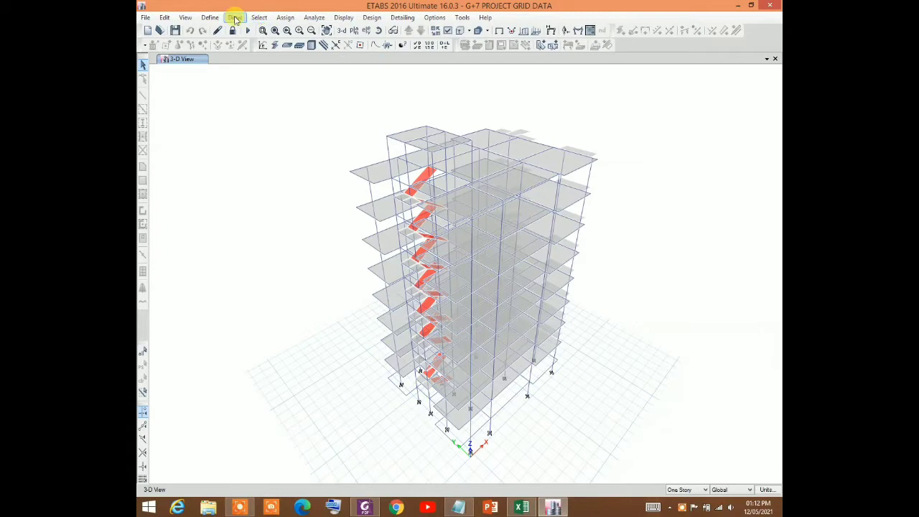
left_click(210, 17)
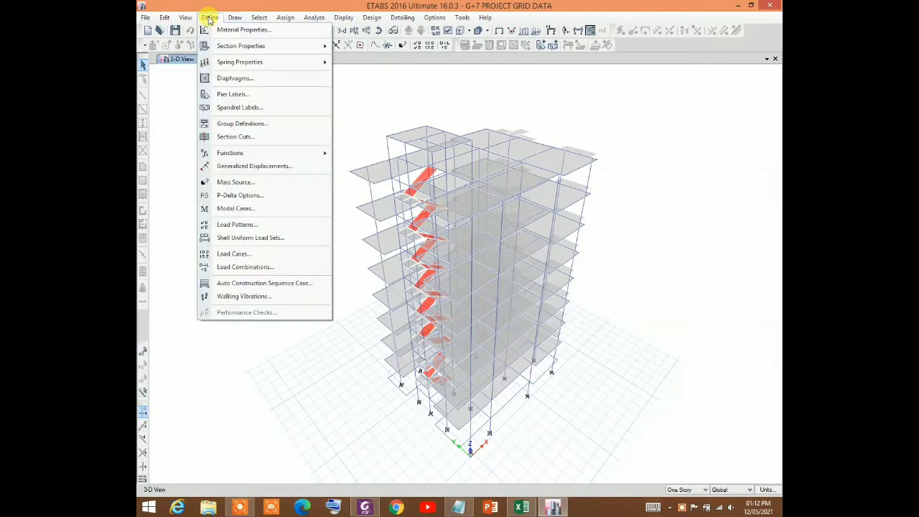
left_click(236, 185)
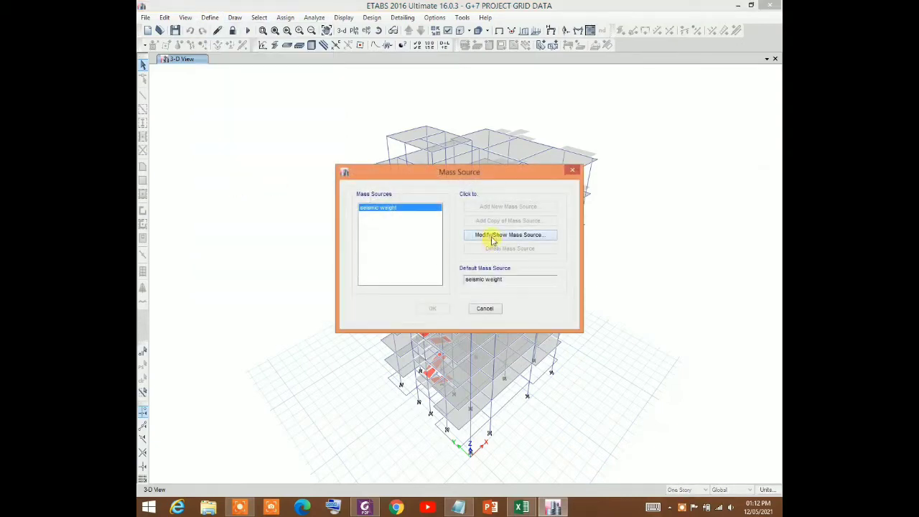
left_click(574, 170)
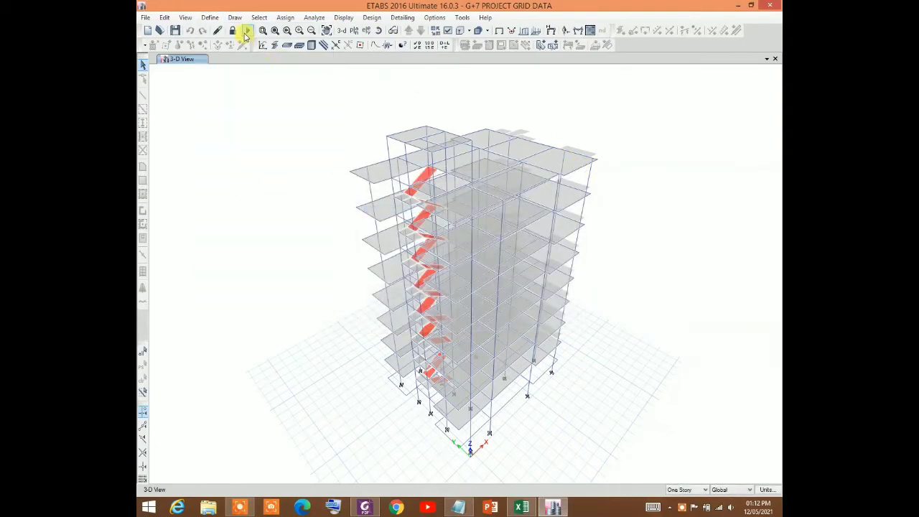
Unlock the model and open the seismic weight mass source for editing
left_click(233, 30)
left_click(468, 289)
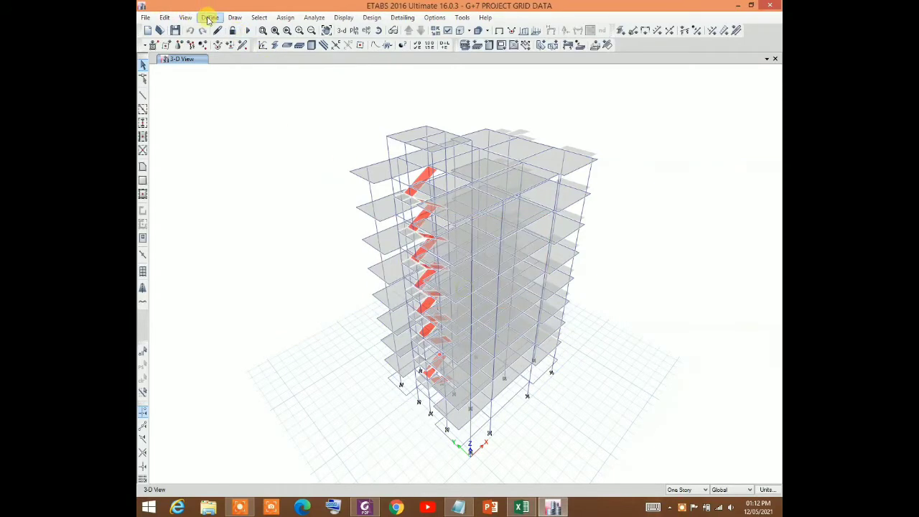
left_click(209, 18)
left_click(228, 182)
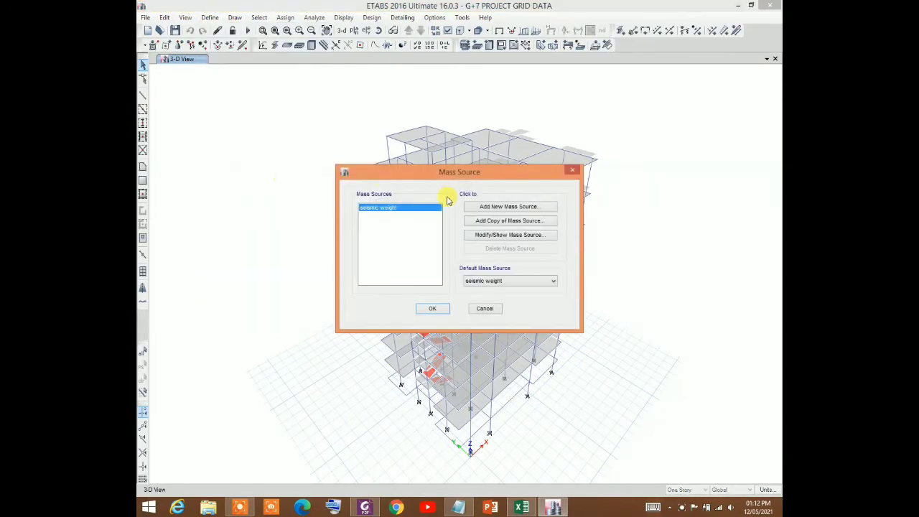
left_click(499, 236)
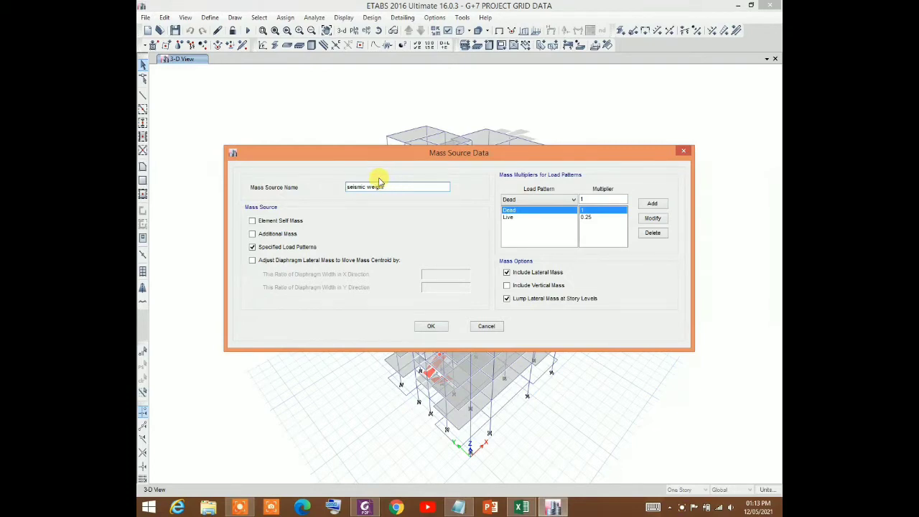
Delete the Dead and Live entries from the mass source's load pattern multipliers and choose Dead as the load pattern
left_click_drag(347, 188, 382, 186)
left_click(388, 187)
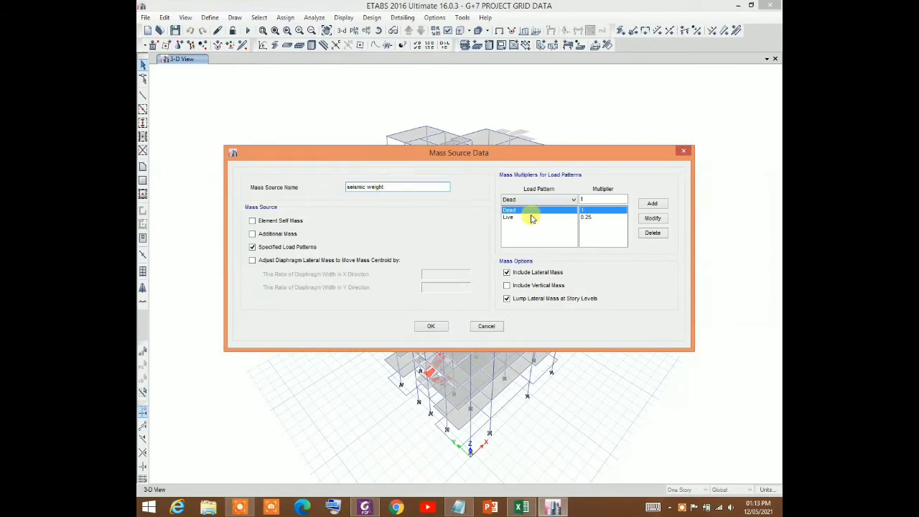
left_click(652, 233)
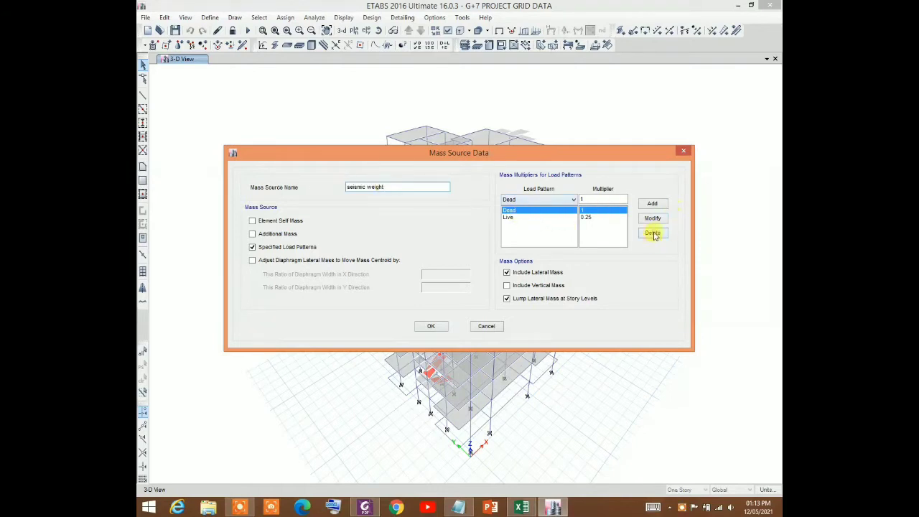
left_click(652, 232)
left_click(553, 201)
left_click(550, 208)
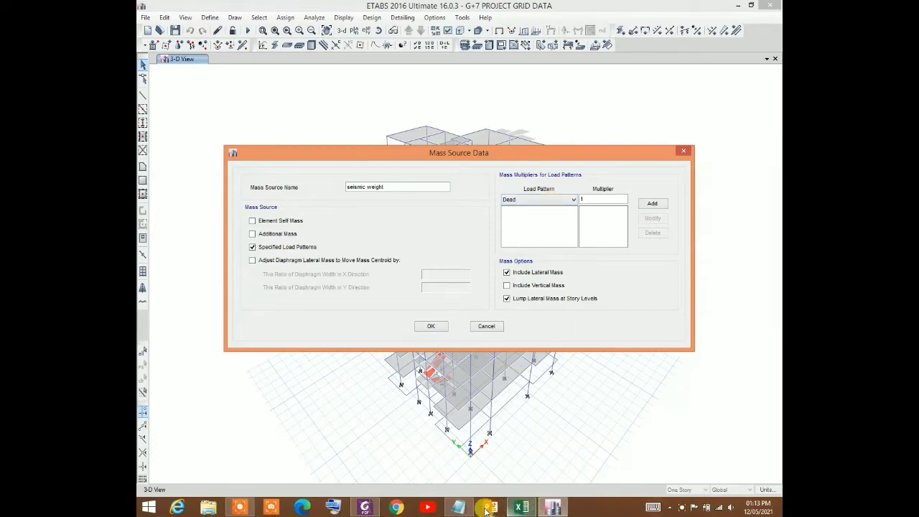
Switch to Foxit PhantomPDF and find section 2.5.7.3, Seismic weight, in BNBC2020.pdf
left_click(368, 508)
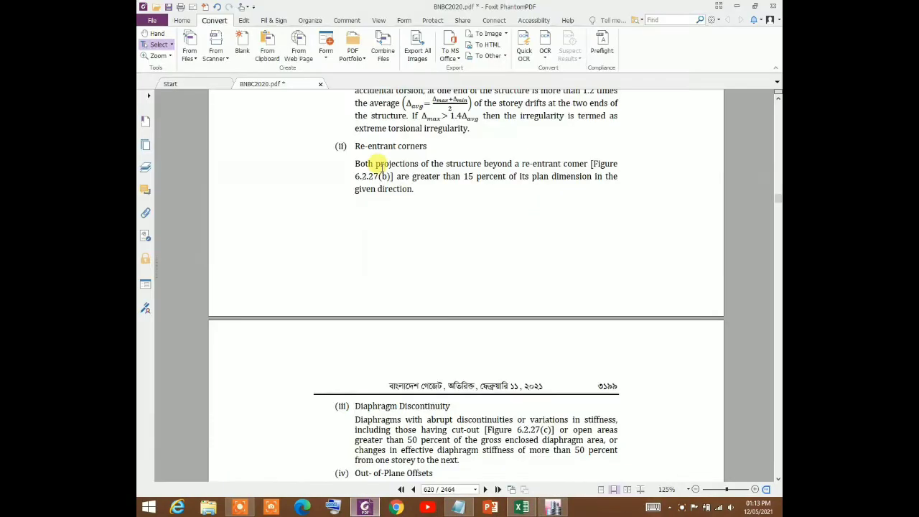
scroll(363, 180, "down", 5)
scroll(395, 212, "up", 6)
scroll(395, 213, "up", 15)
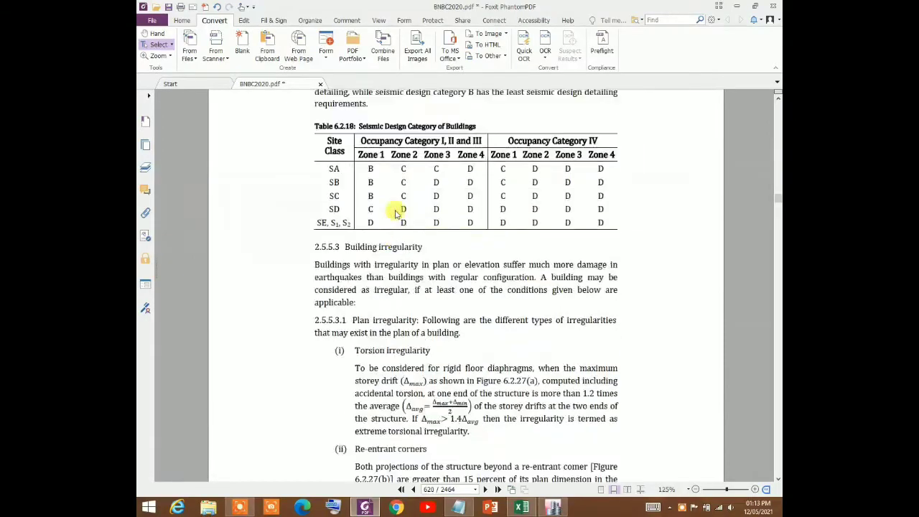
scroll(402, 237, "up", 2)
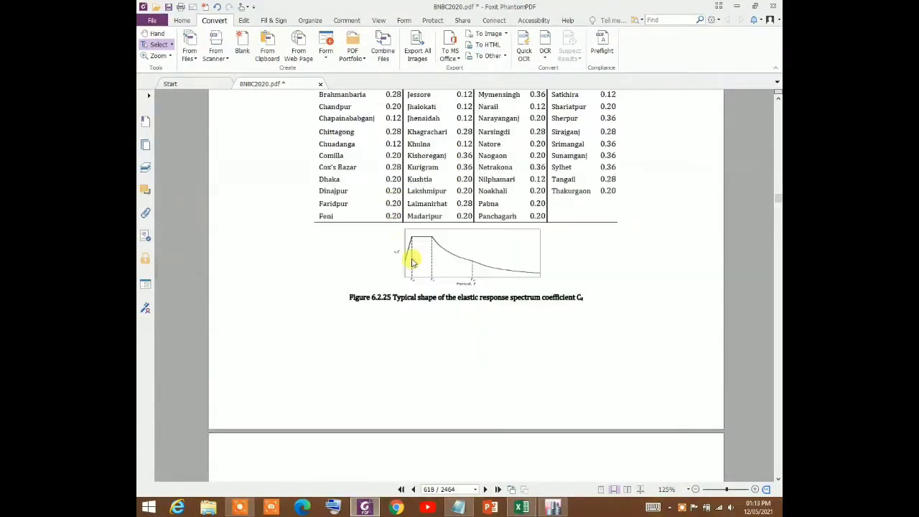
scroll(421, 304, "down", 15)
scroll(454, 321, "down", 18)
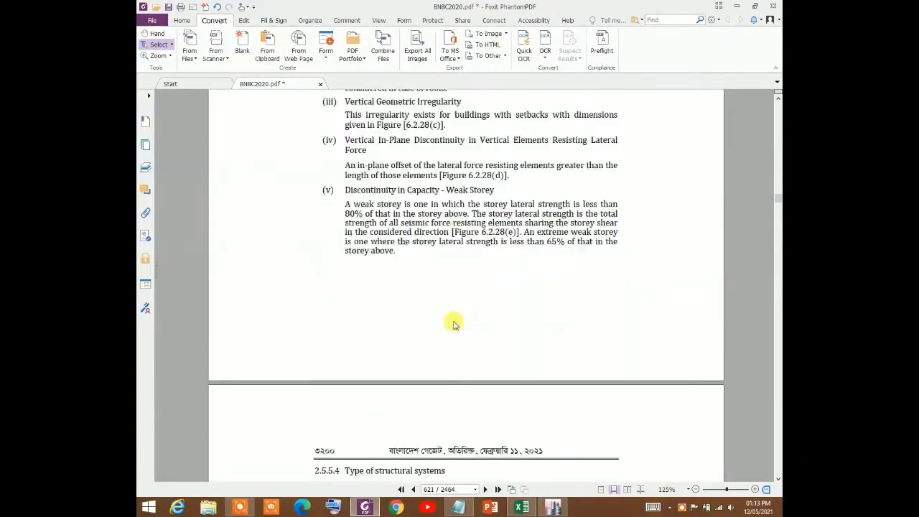
scroll(457, 323, "down", 20)
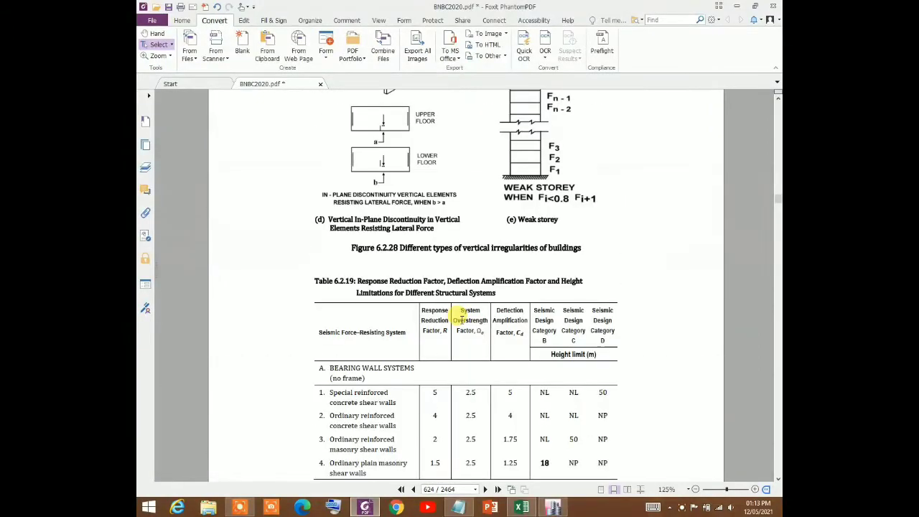
scroll(475, 344, "down", 20)
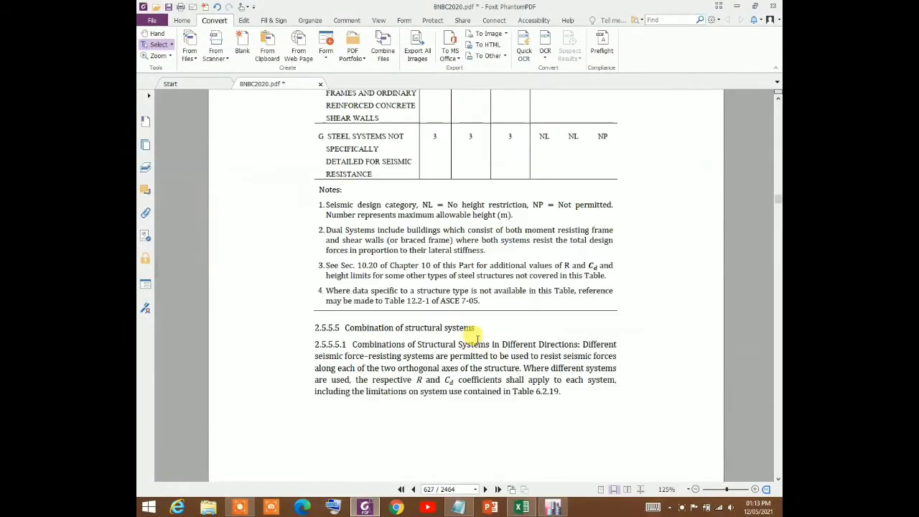
scroll(476, 337, "down", 20)
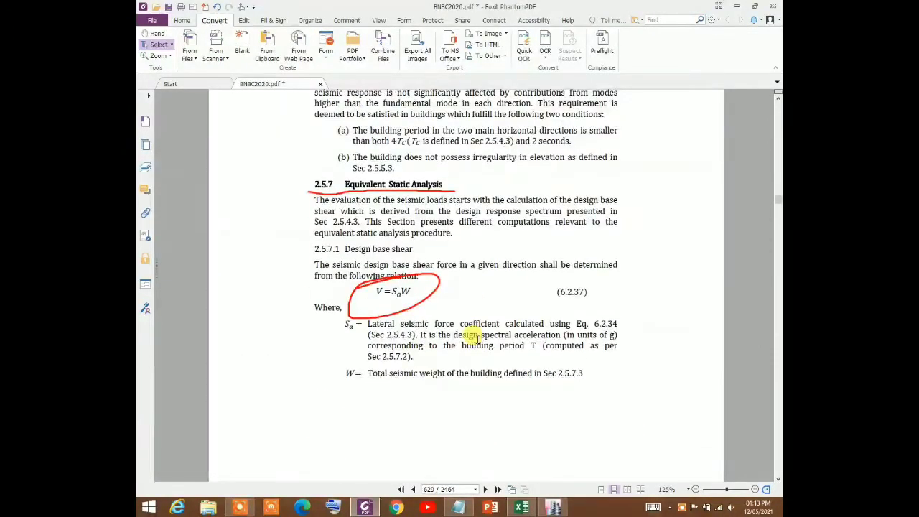
scroll(480, 337, "down", 10)
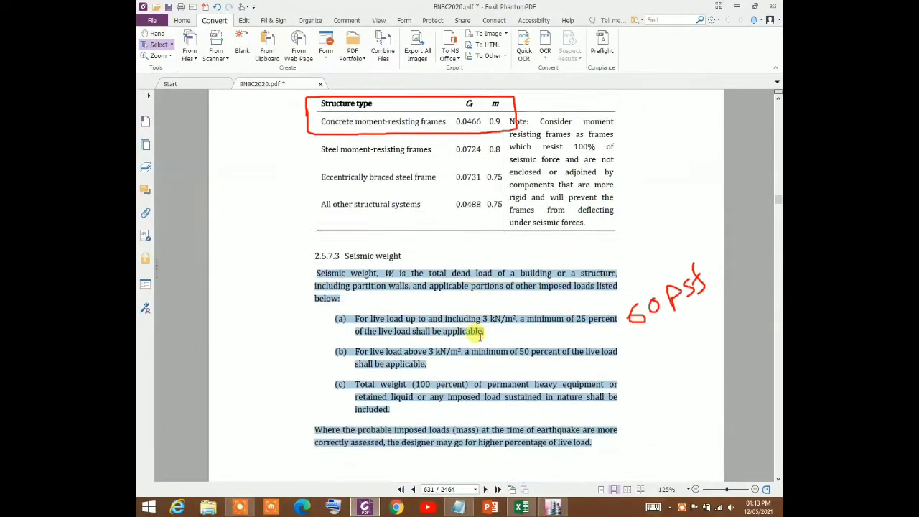
Examine the dead load and live load percentage requirements in the code's seismic weight section
scroll(474, 323, "up", 4)
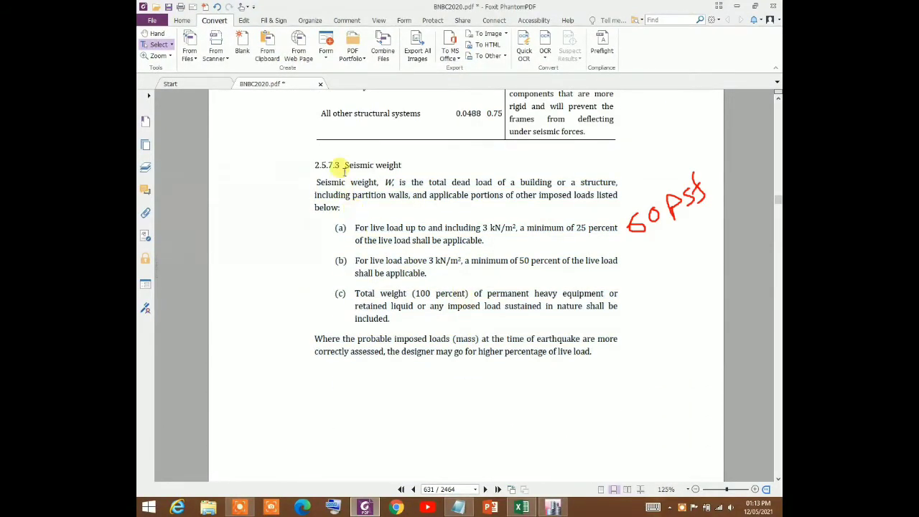
scroll(371, 191, "down", 1)
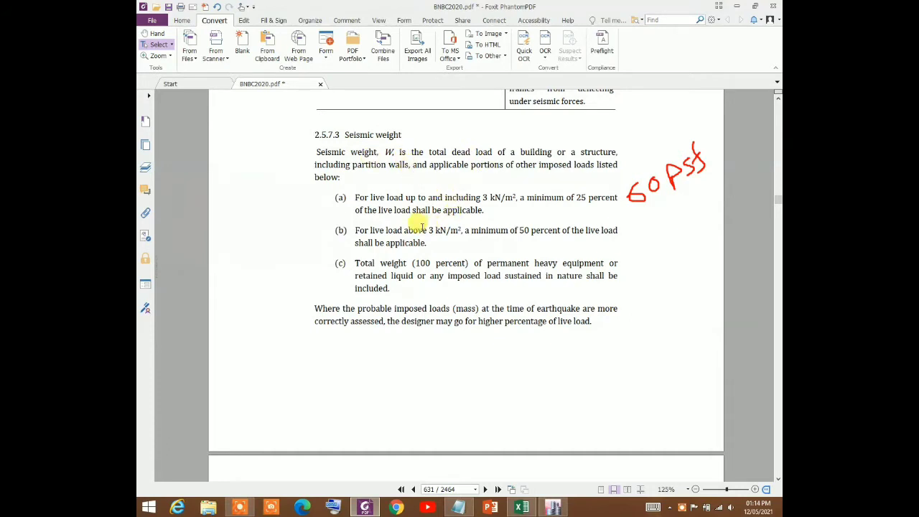
scroll(366, 229, "down", 1)
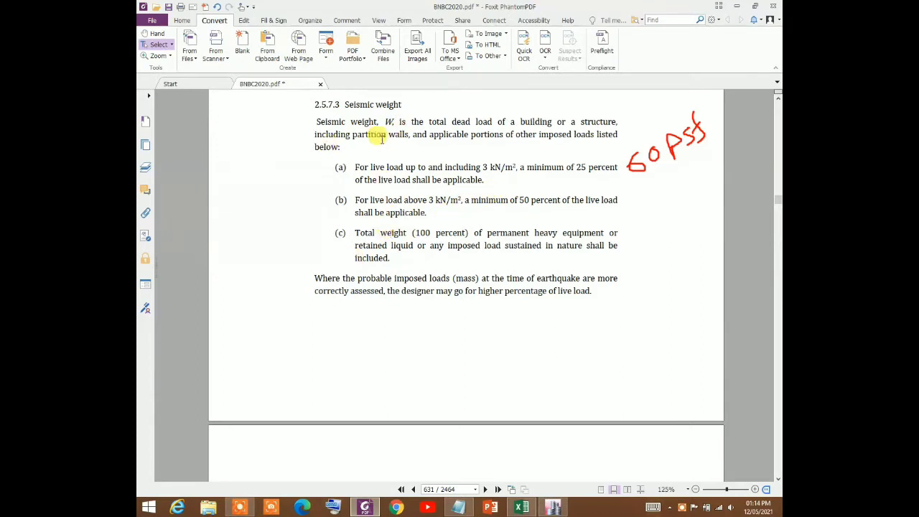
scroll(405, 250, "down", 1)
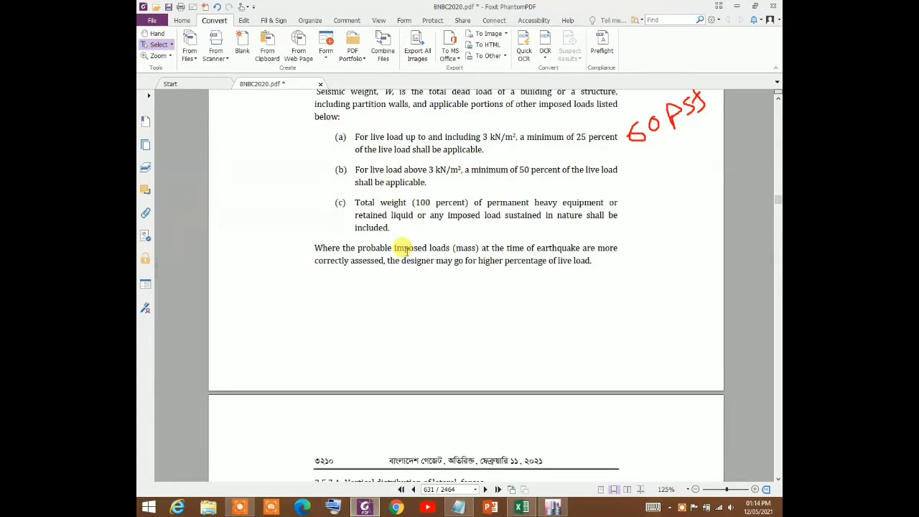
scroll(406, 250, "up", 1)
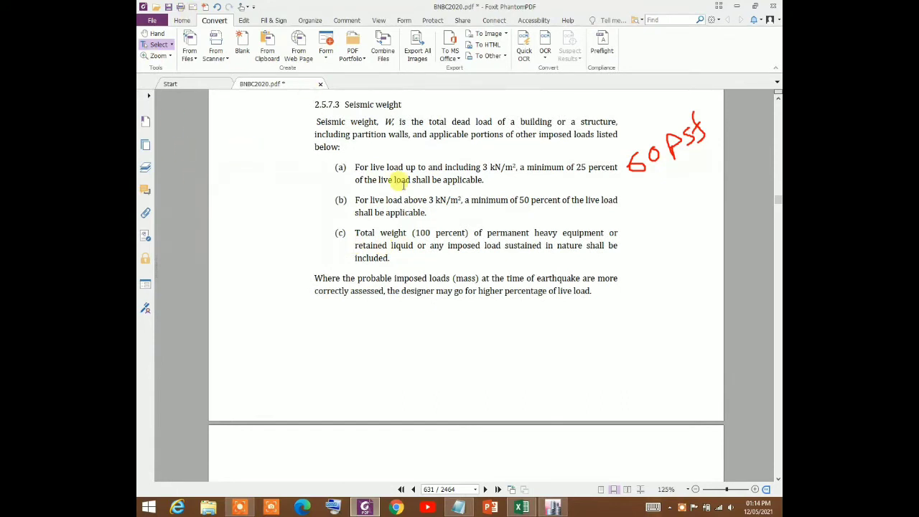
scroll(401, 183, "up", 1)
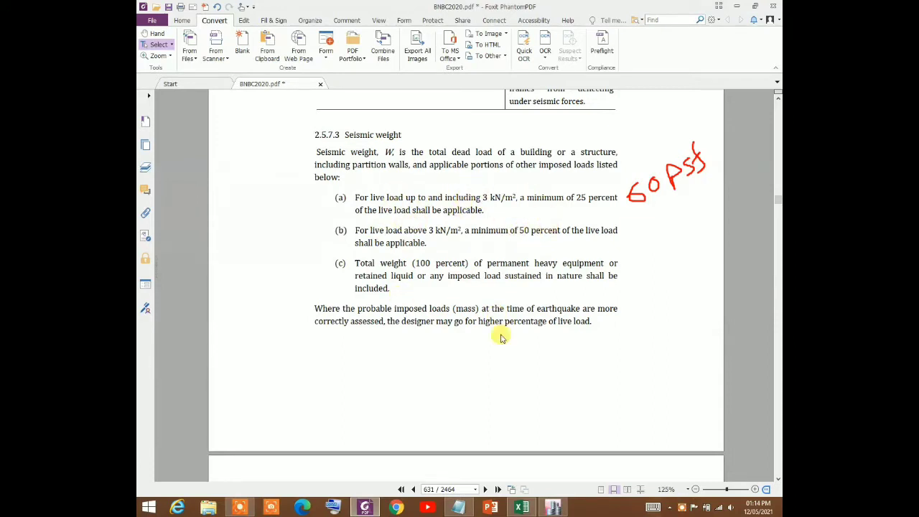
Switch back to ETABS, add mass multipliers of 1 for Dead and 0.25 for Live, and accept the seismic weight mass source
left_click(553, 508)
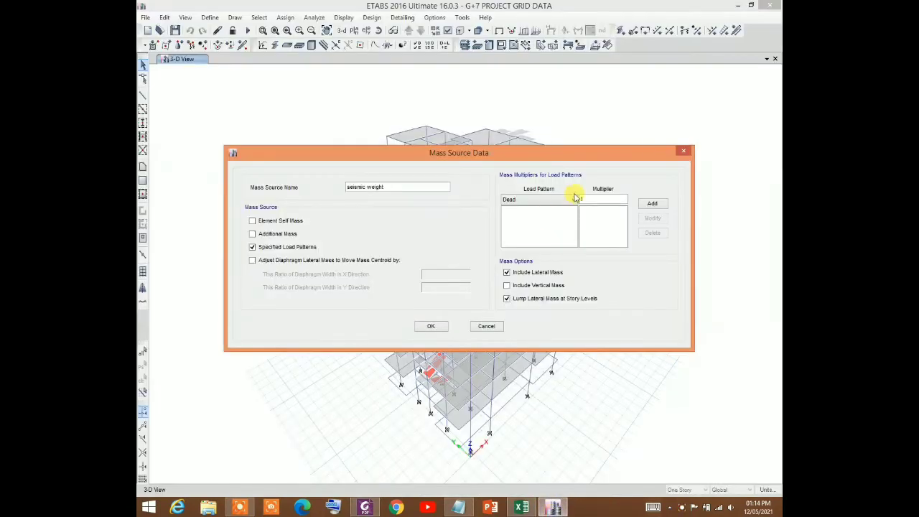
left_click(654, 204)
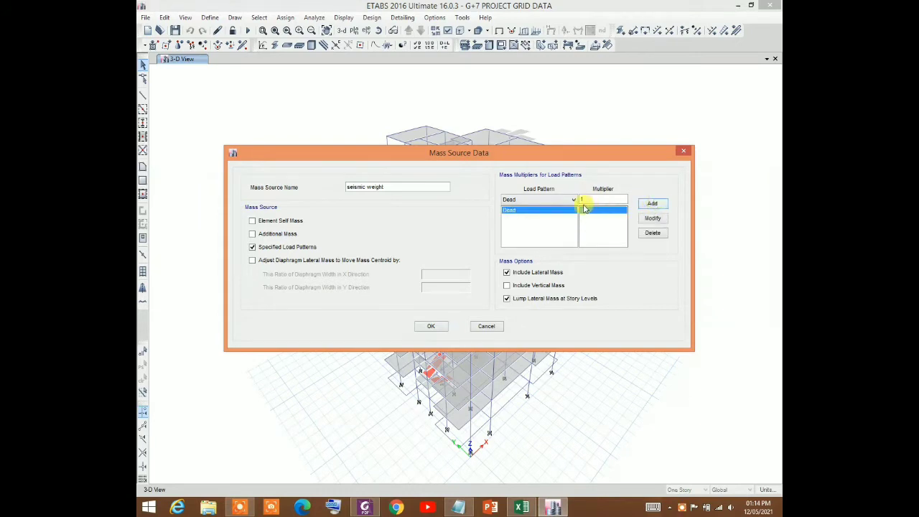
left_click(551, 200)
left_click(511, 210)
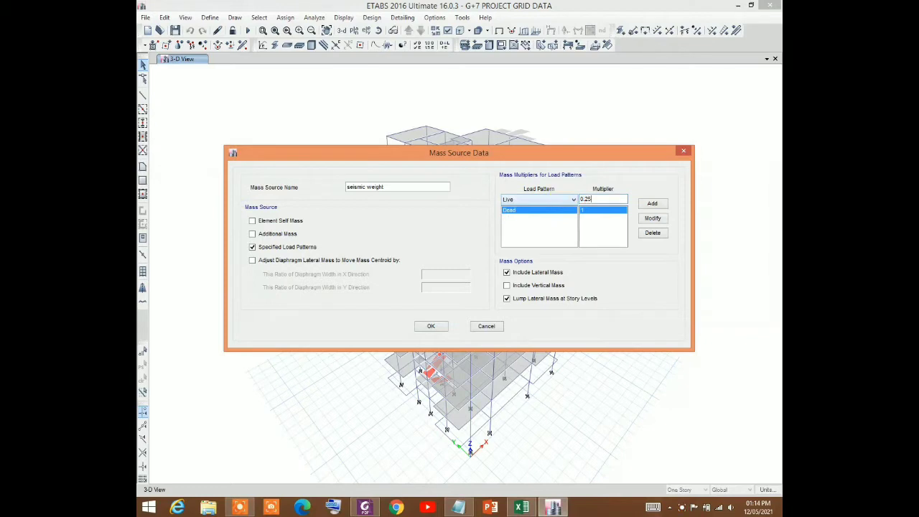
left_click(659, 205)
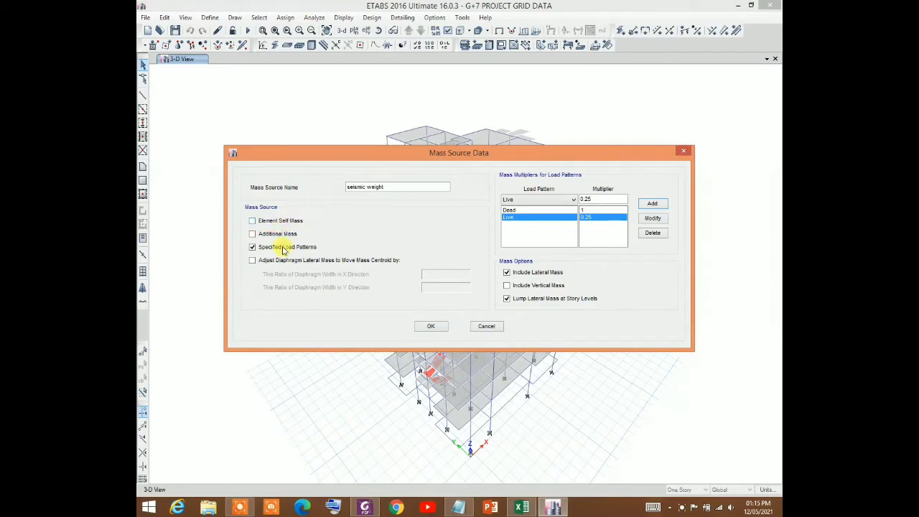
left_click(517, 210)
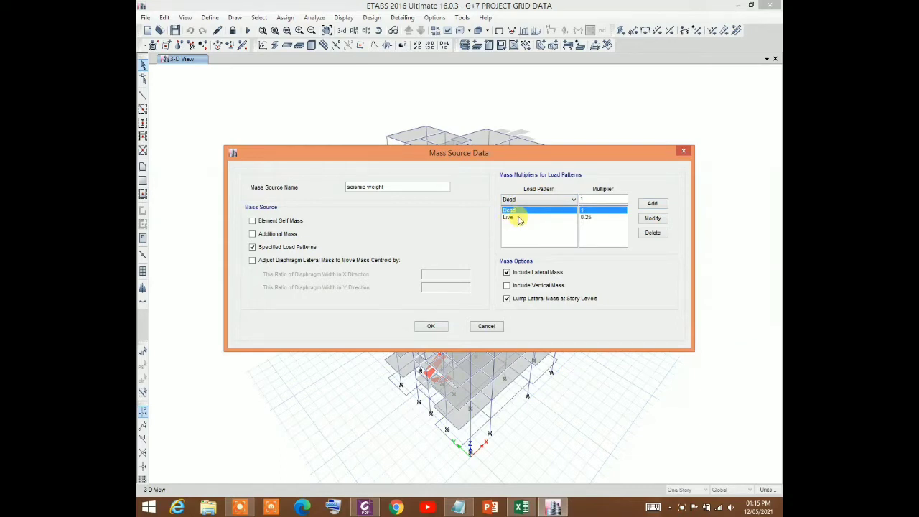
left_click(433, 326)
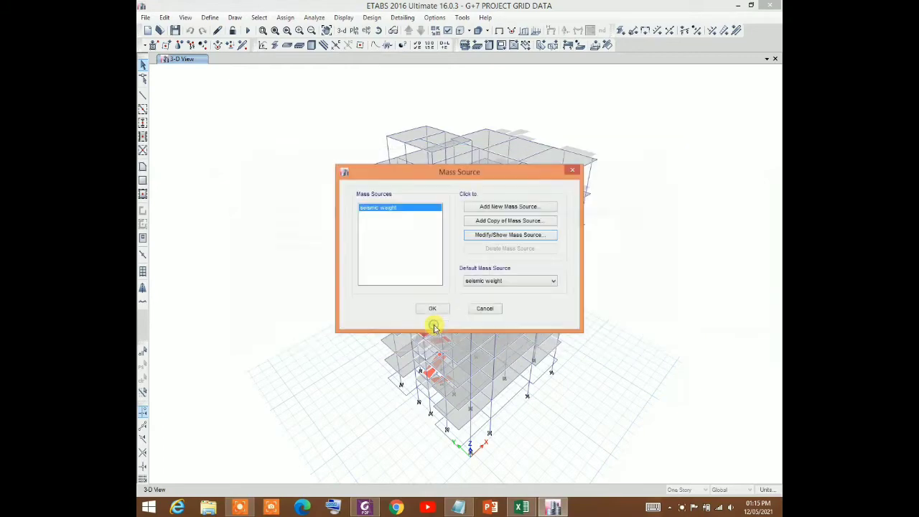
left_click(434, 308)
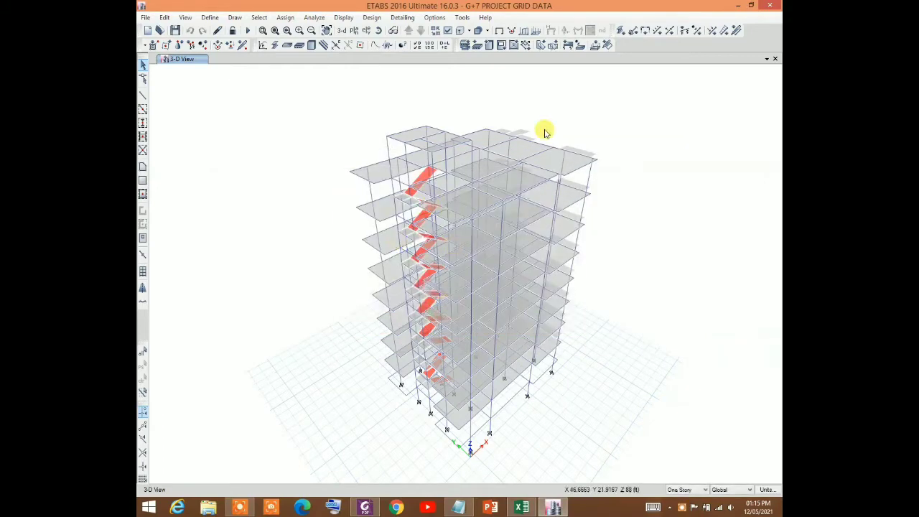
Review the preset P-Delta options with the iterative, load-based method and accept them
left_click(209, 18)
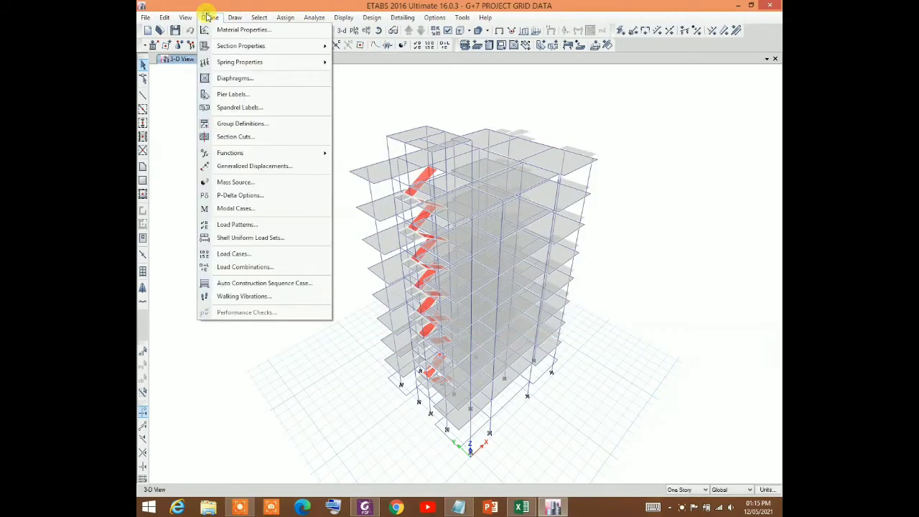
left_click(232, 200)
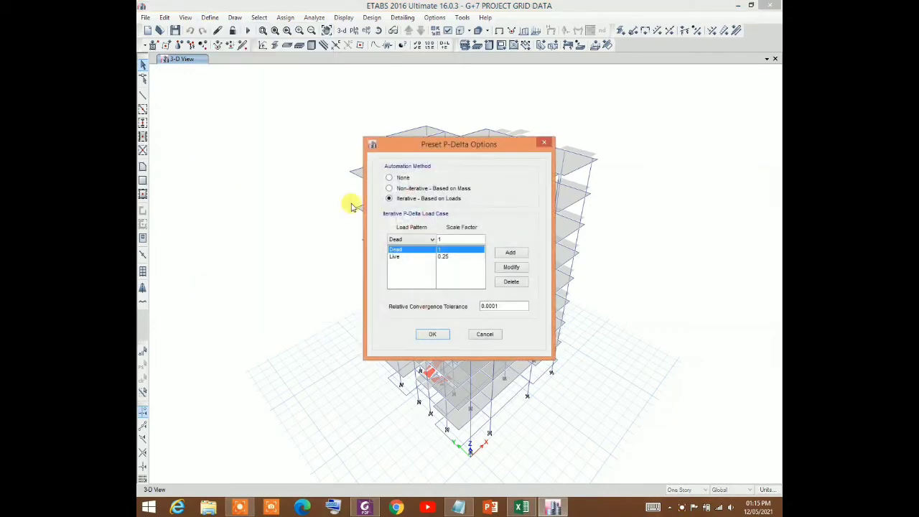
left_click_drag(431, 144, 189, 172)
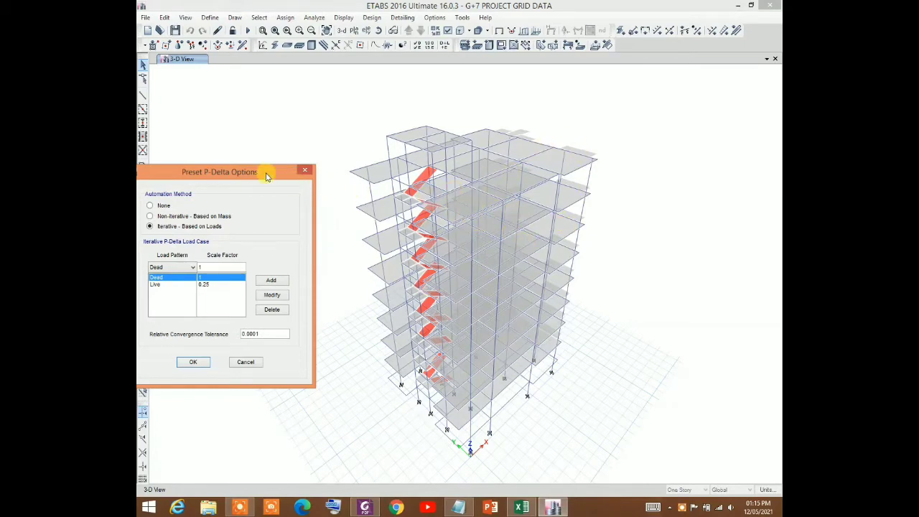
left_click_drag(280, 171, 703, 147)
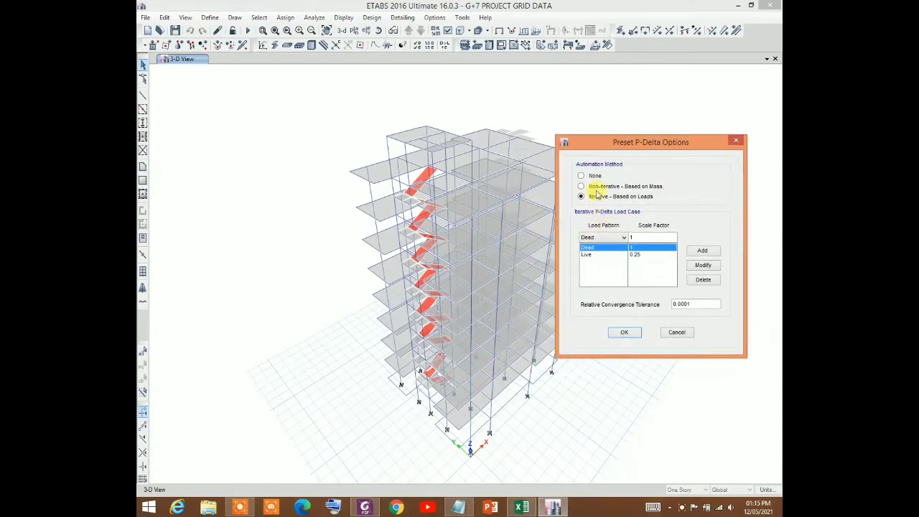
left_click_drag(627, 149, 567, 150)
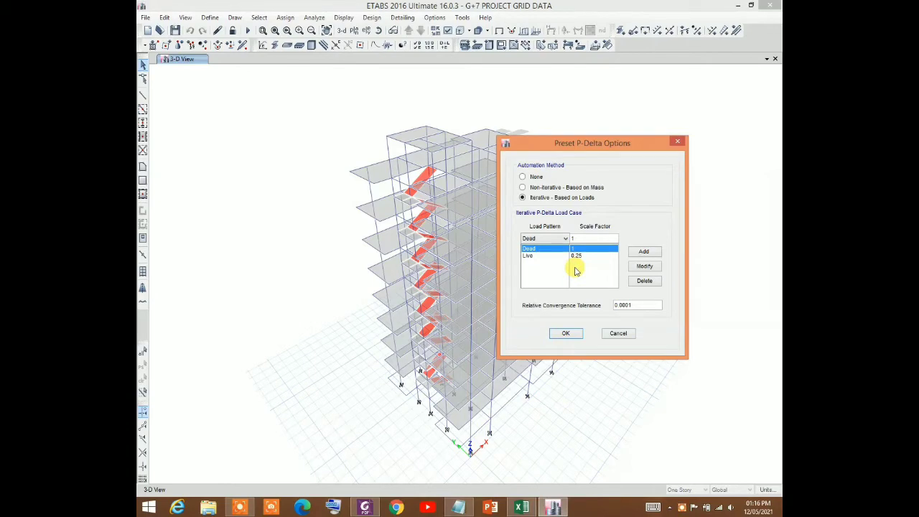
left_click(566, 333)
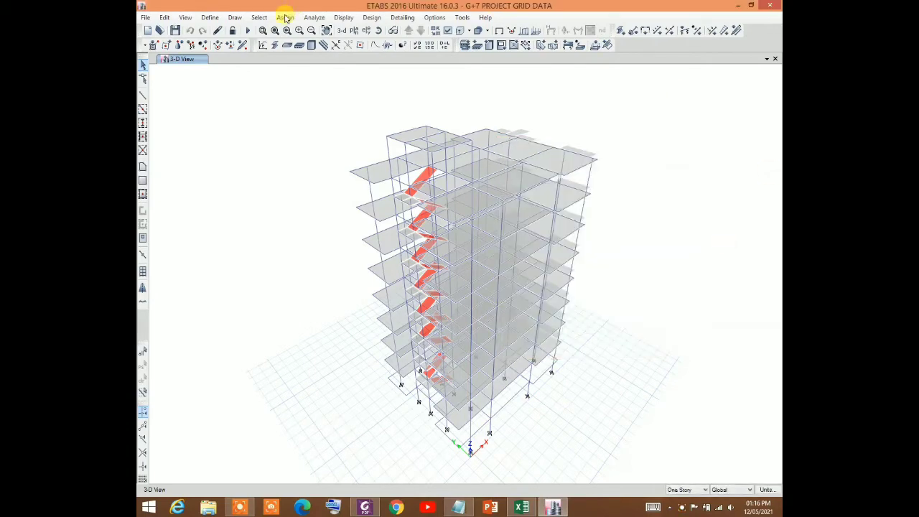
Try to delete the fundamental mode x case from the modal cases, and leave the case list without saving changes
left_click(209, 18)
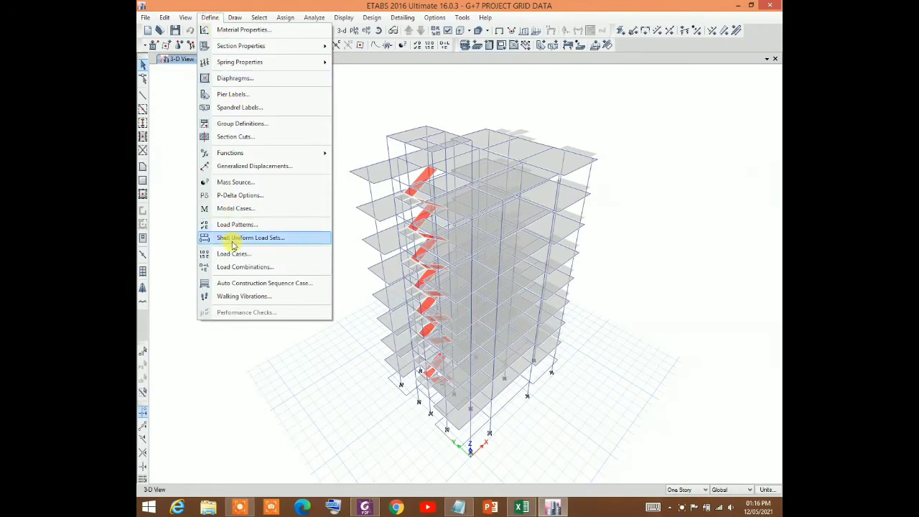
left_click(238, 209)
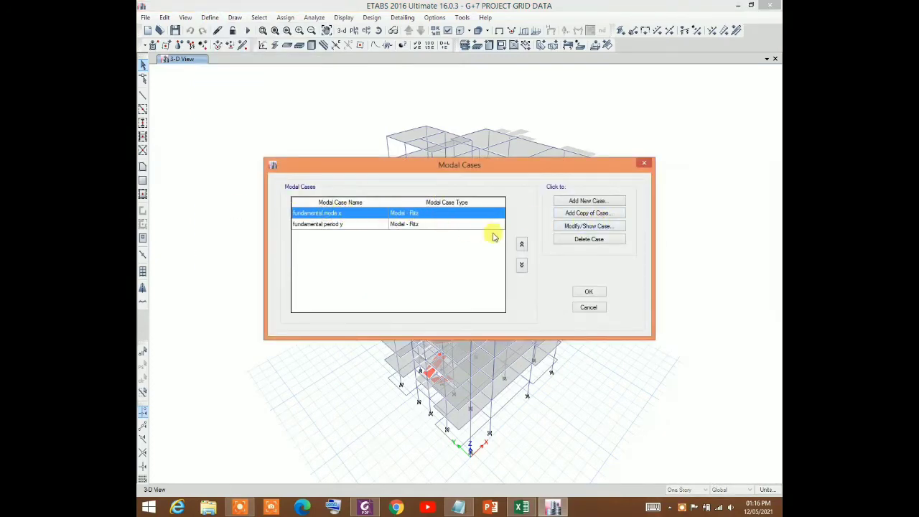
left_click(580, 239)
left_click(545, 295)
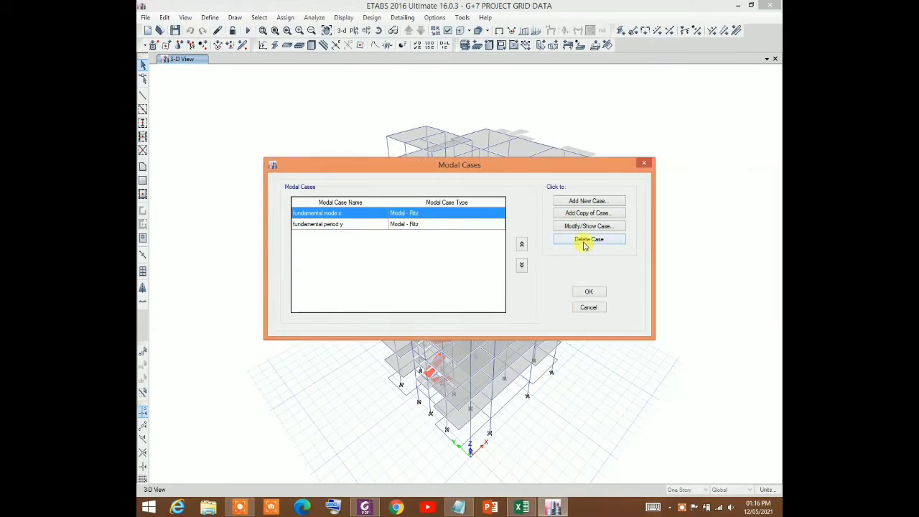
left_click(589, 307)
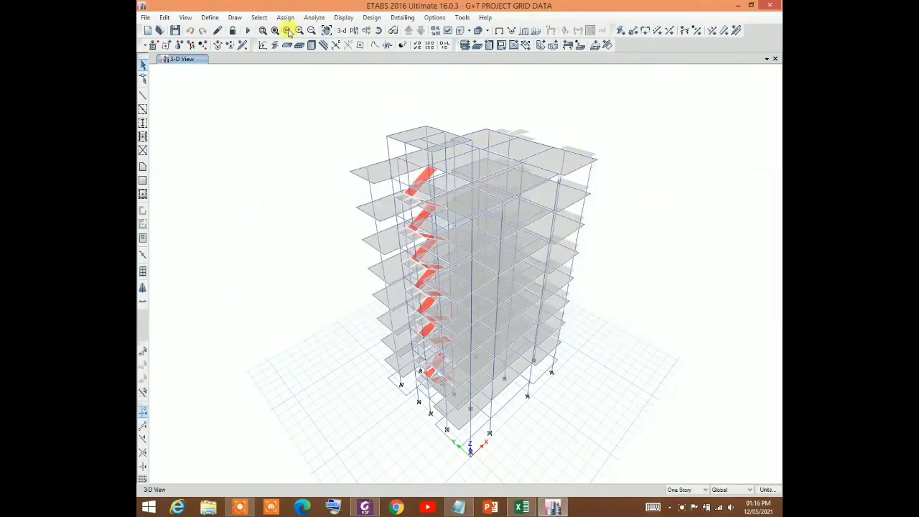
Check the defined load cases, including RESPONSE SPECTRUM EQ, and close the list
left_click(189, 17)
left_click(189, 18)
left_click(210, 17)
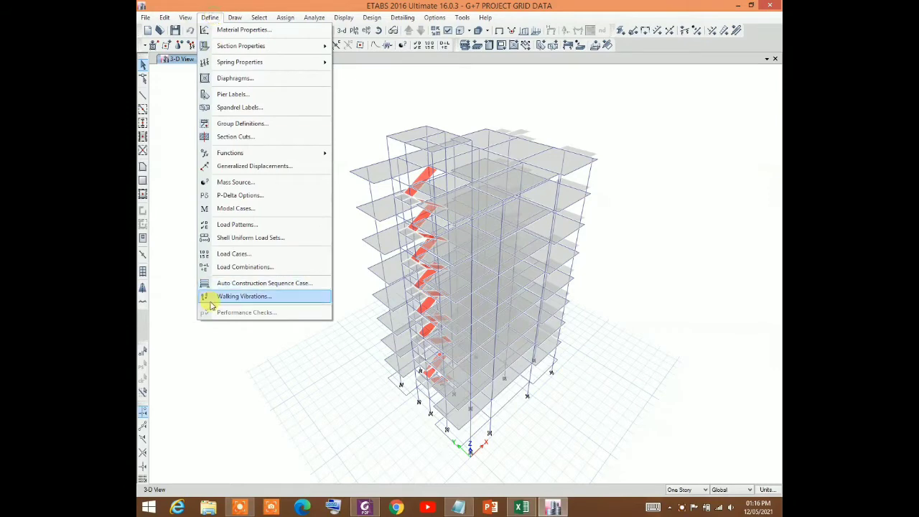
left_click(232, 254)
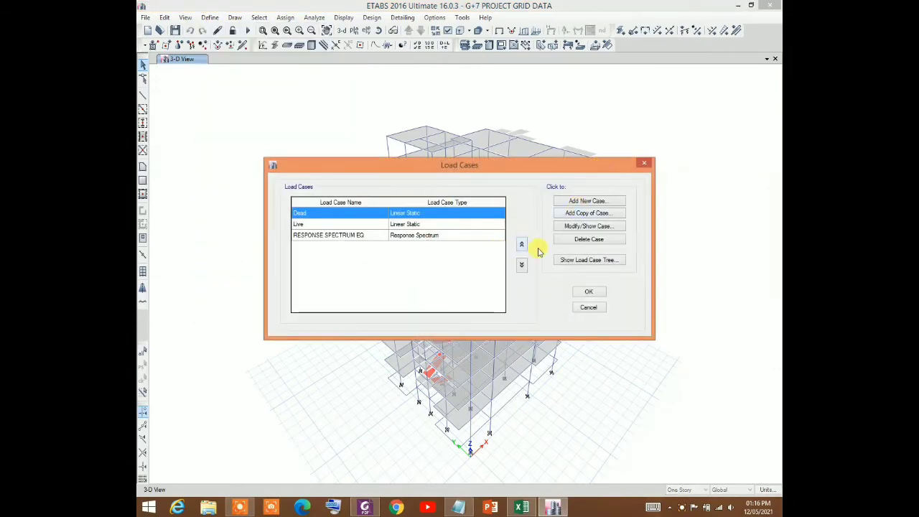
left_click(449, 238)
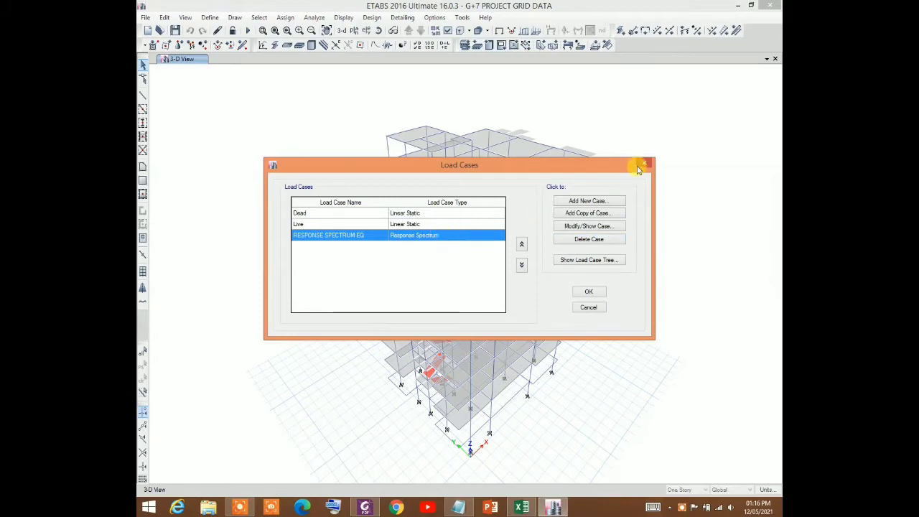
left_click(643, 166)
Open the definition of the fundamental mode x modal case for editing
left_click(211, 16)
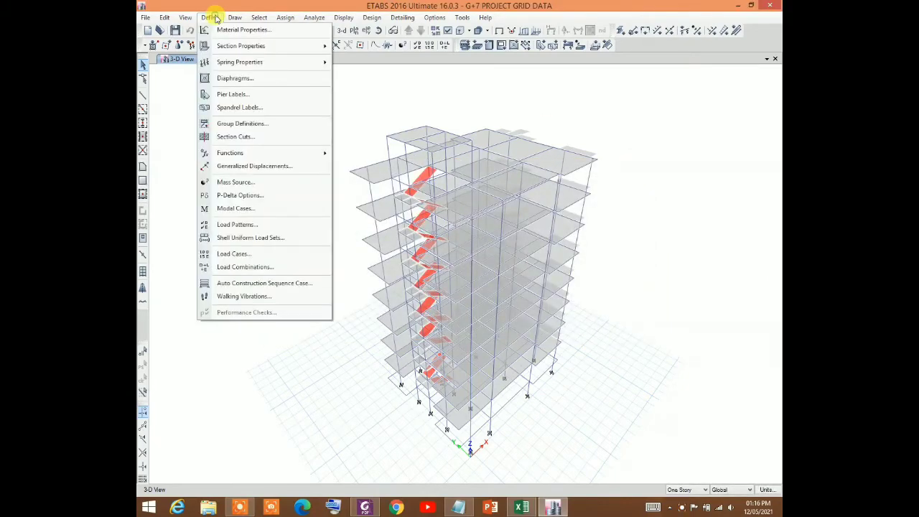
left_click(236, 208)
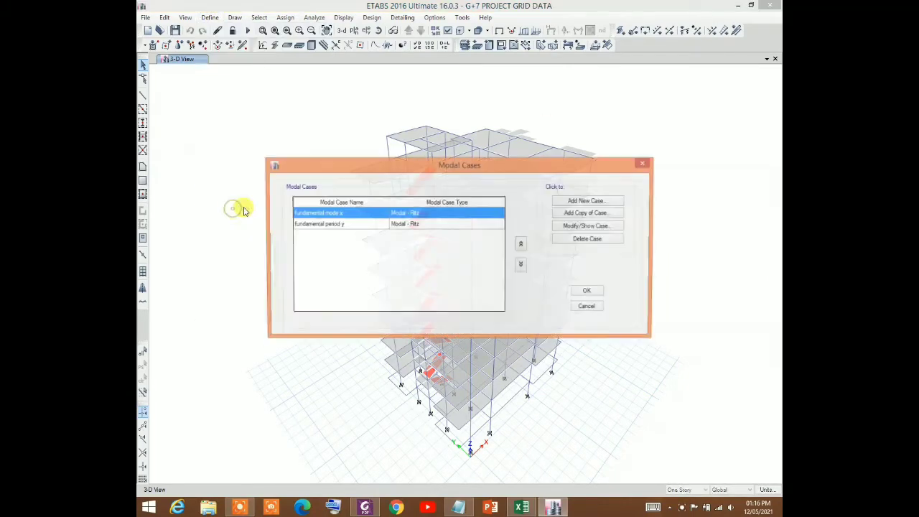
left_click(395, 224)
left_click(395, 212)
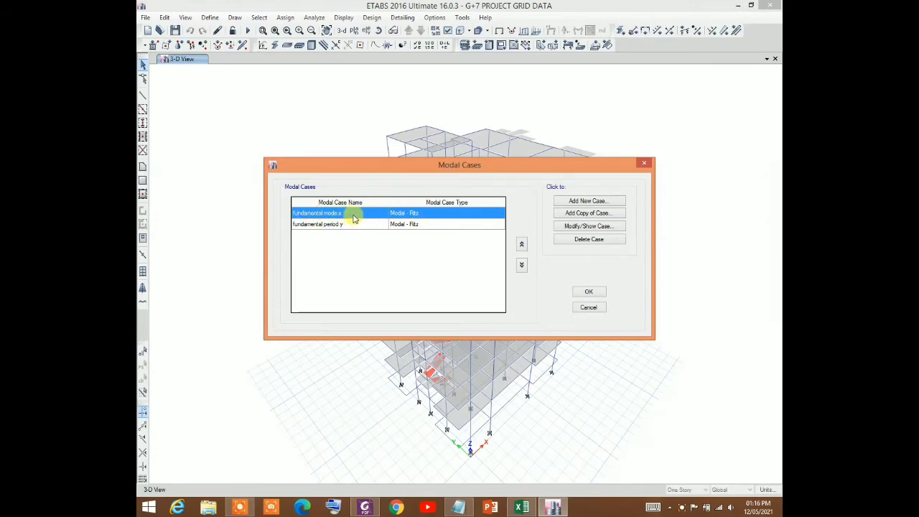
left_click(576, 228)
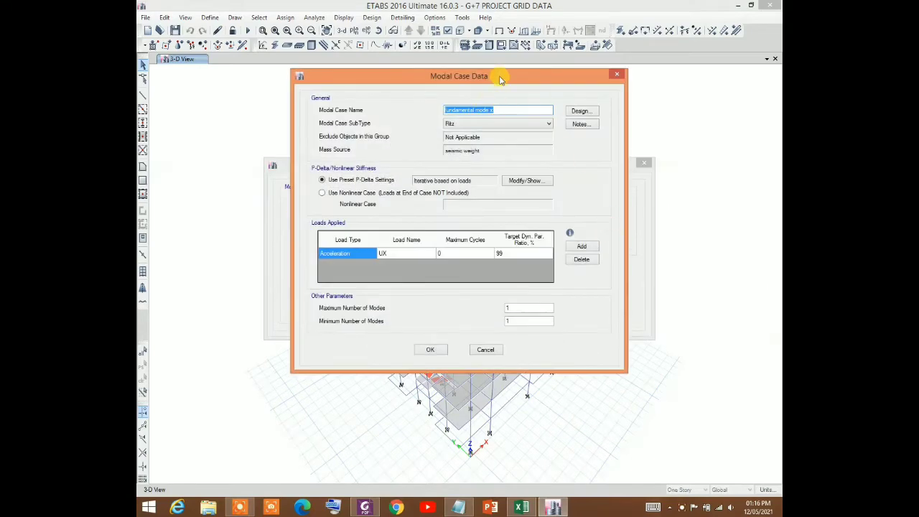
left_click_drag(500, 79, 384, 225)
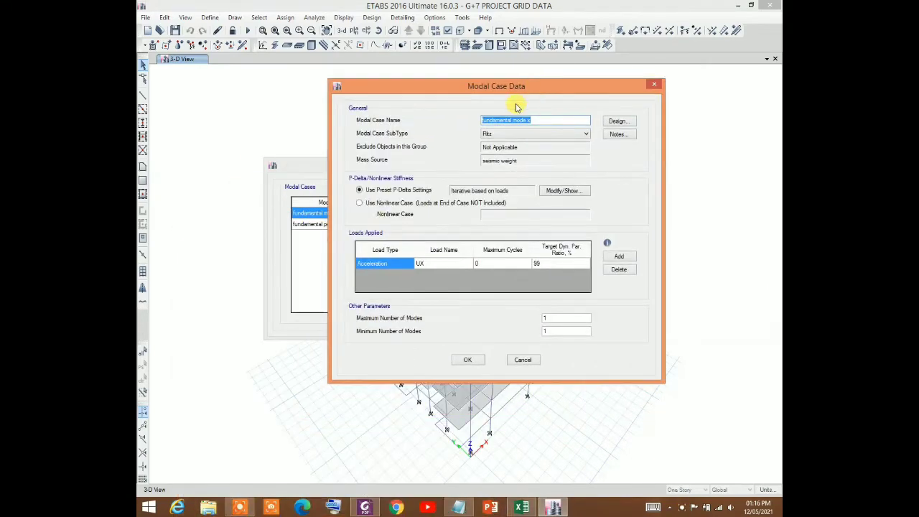
left_click(529, 119)
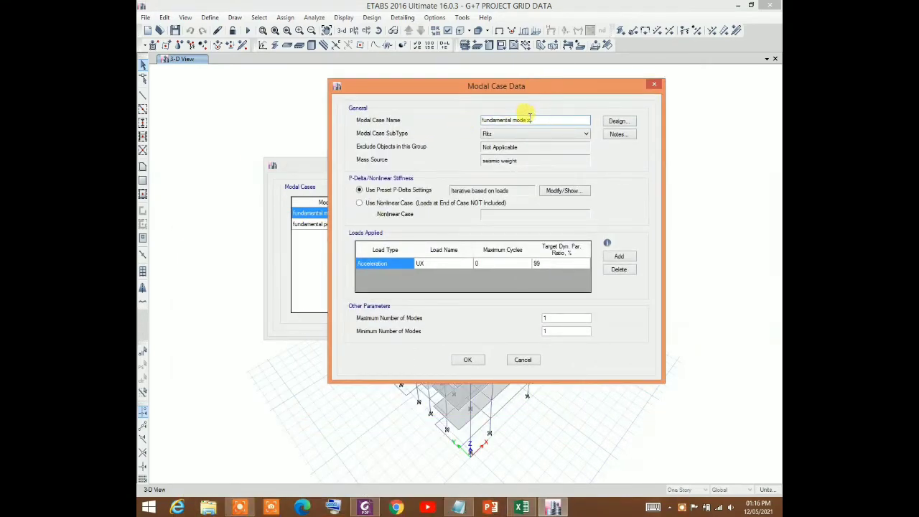
Choose the Ritz subtype and the preset P-Delta settings for the X-direction modal case
left_click(494, 135)
left_click(507, 136)
left_click(502, 137)
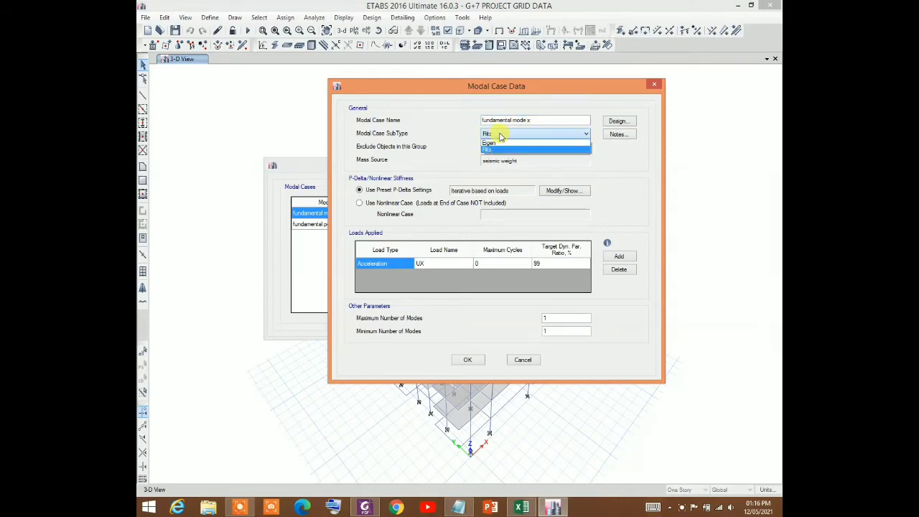
left_click(500, 135)
left_click(491, 137)
left_click(492, 151)
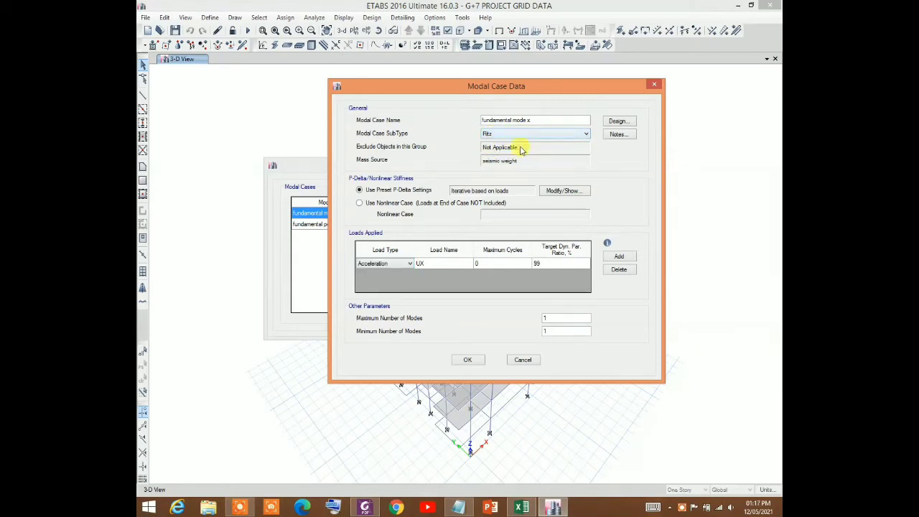
left_click(360, 203)
left_click(359, 190)
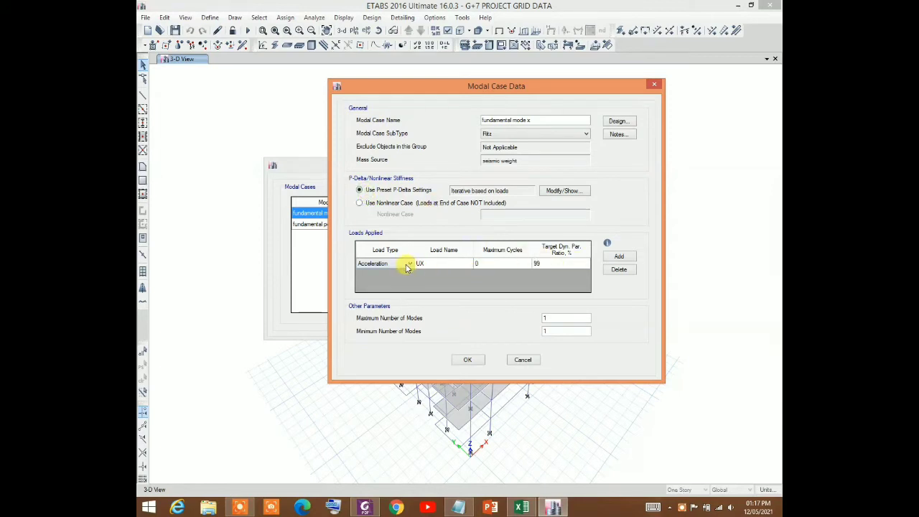
Delete the modal case's applied load and add a new one with the Acceleration load type
left_click(618, 269)
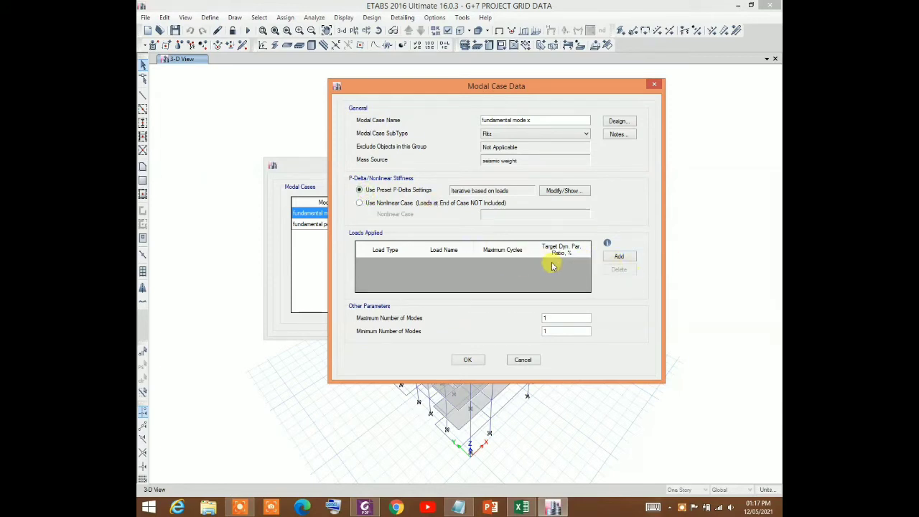
left_click(631, 256)
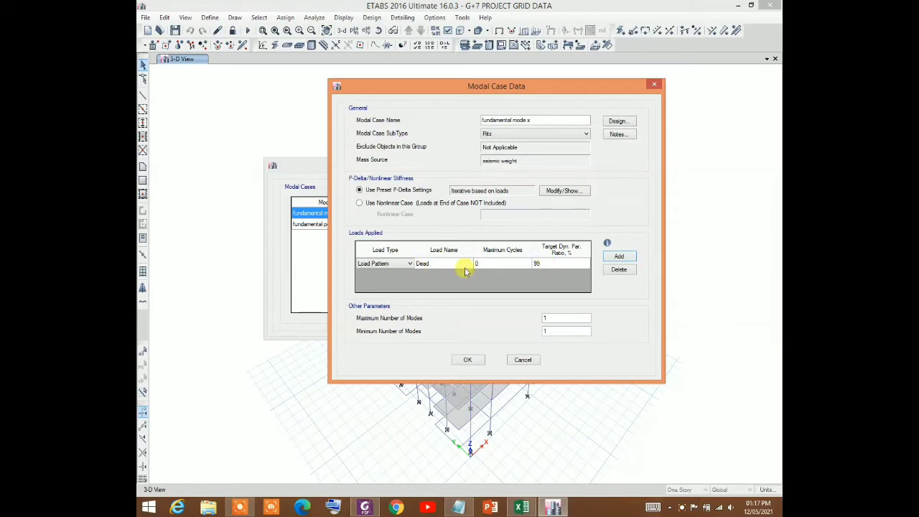
left_click(384, 263)
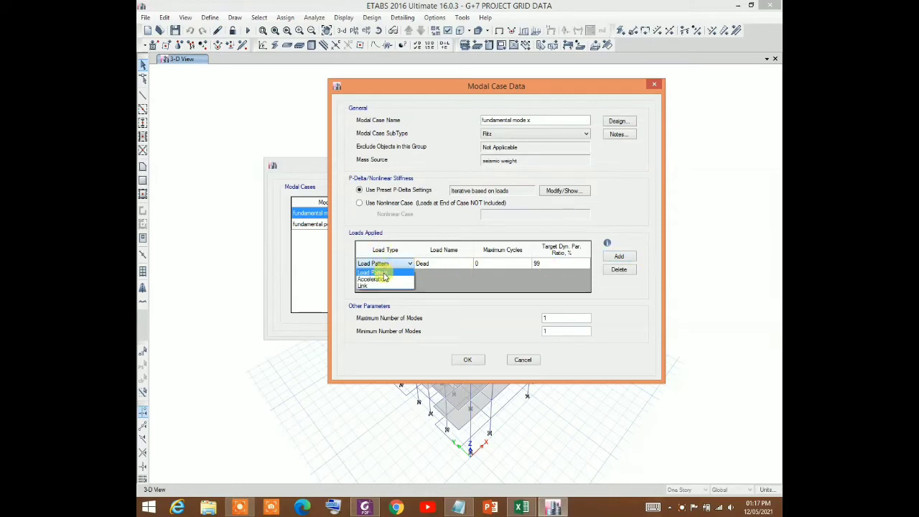
left_click(384, 273)
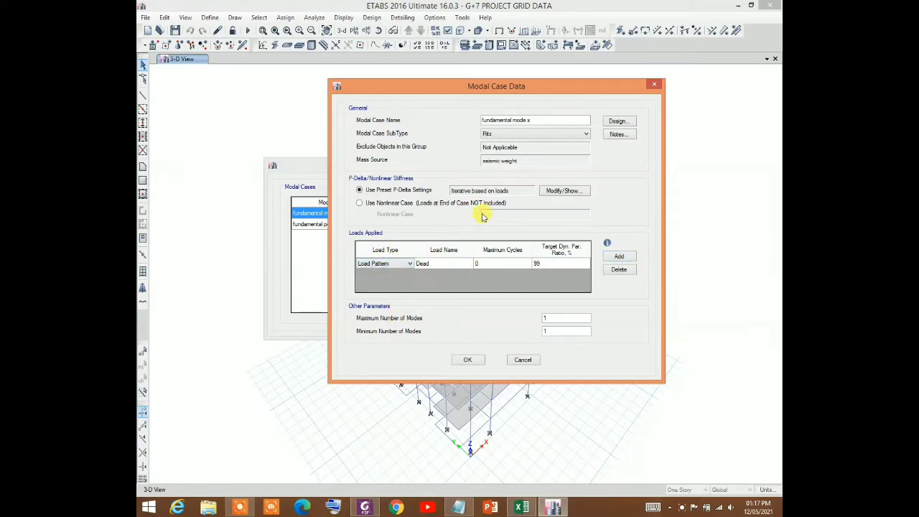
left_click(391, 265)
left_click(390, 276)
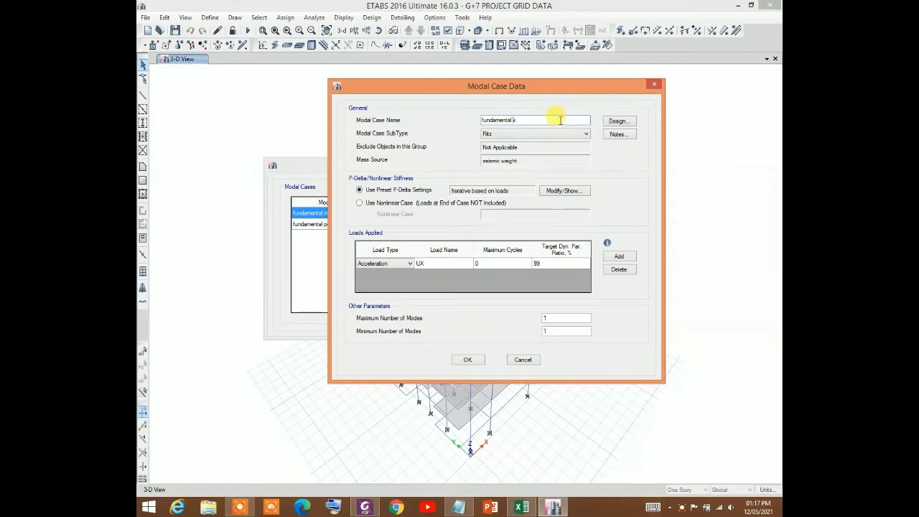
Rename the modal case to fundamental period x, keep UX as its acceleration load with 1 maximum and minimum mode, and accept it
type("eriod")
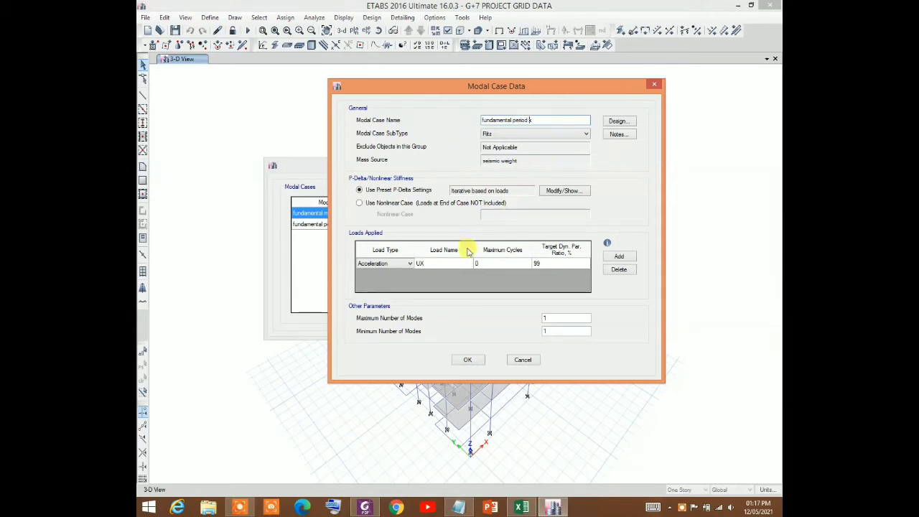
left_click(438, 265)
left_click(442, 265)
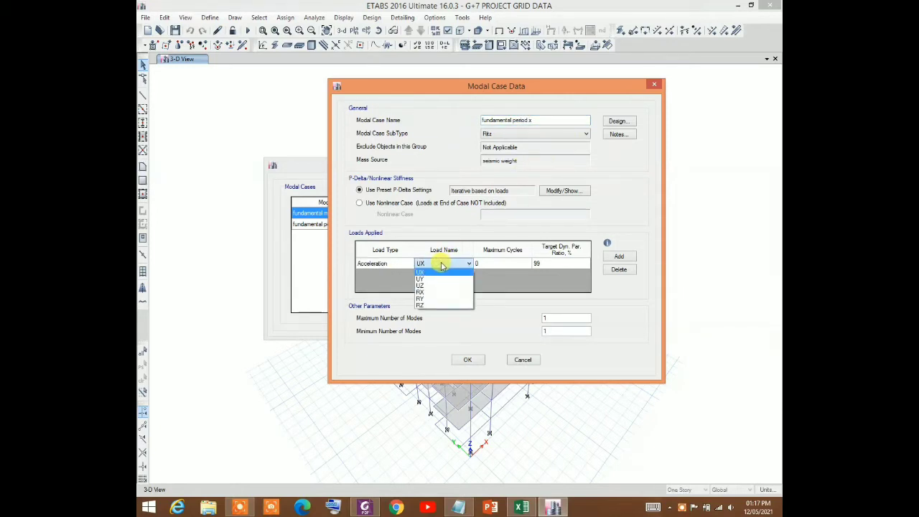
left_click(442, 265)
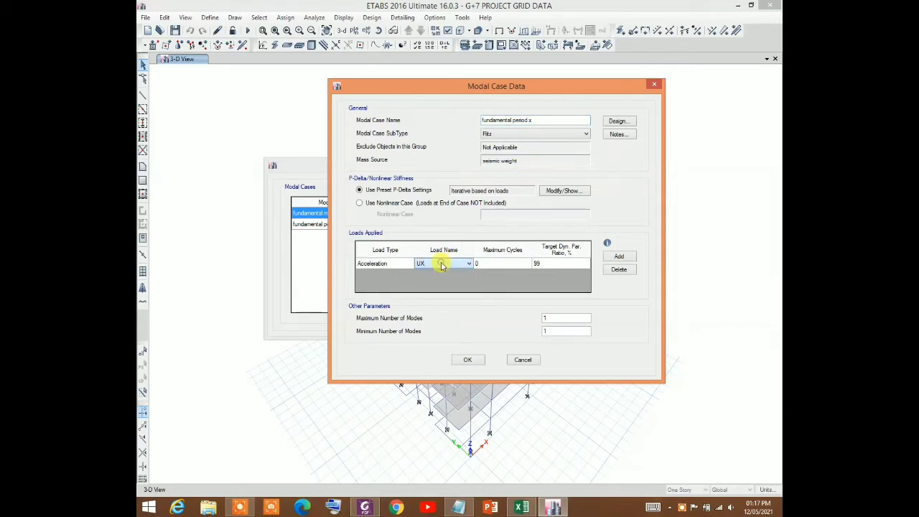
left_click(535, 264)
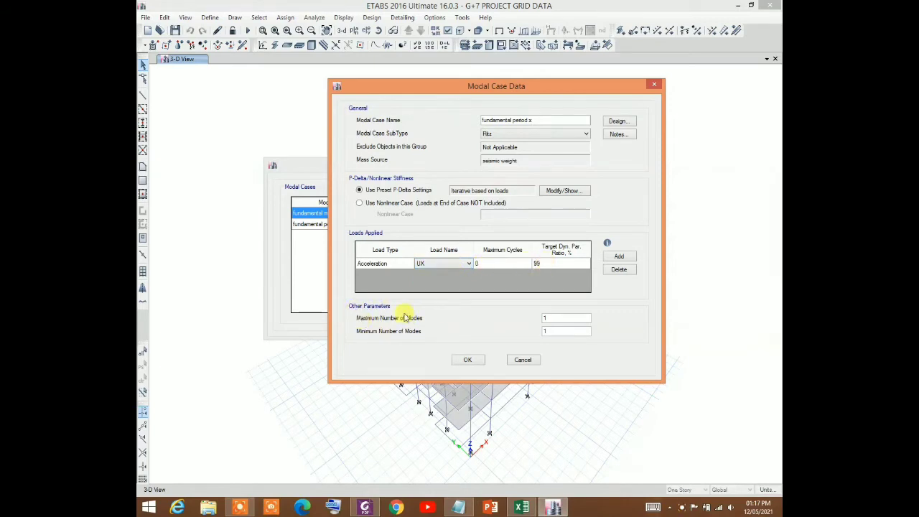
left_click(548, 331)
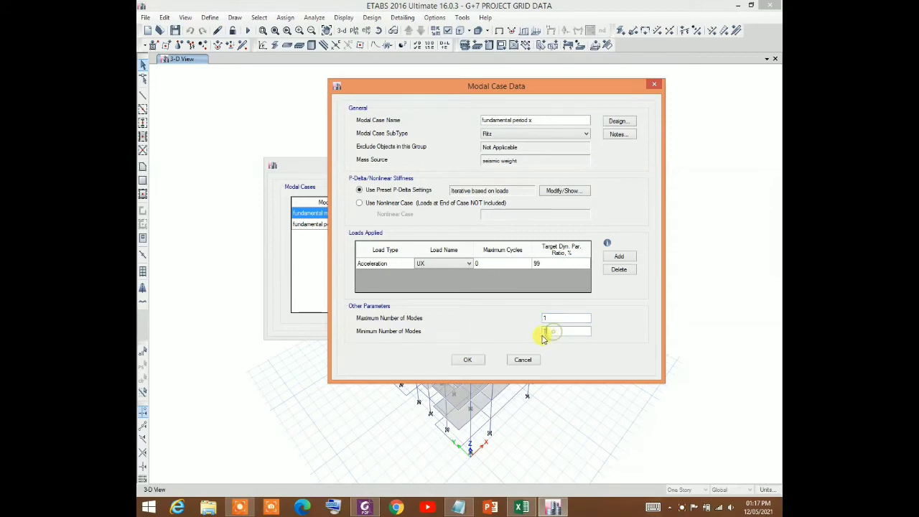
left_click(464, 361)
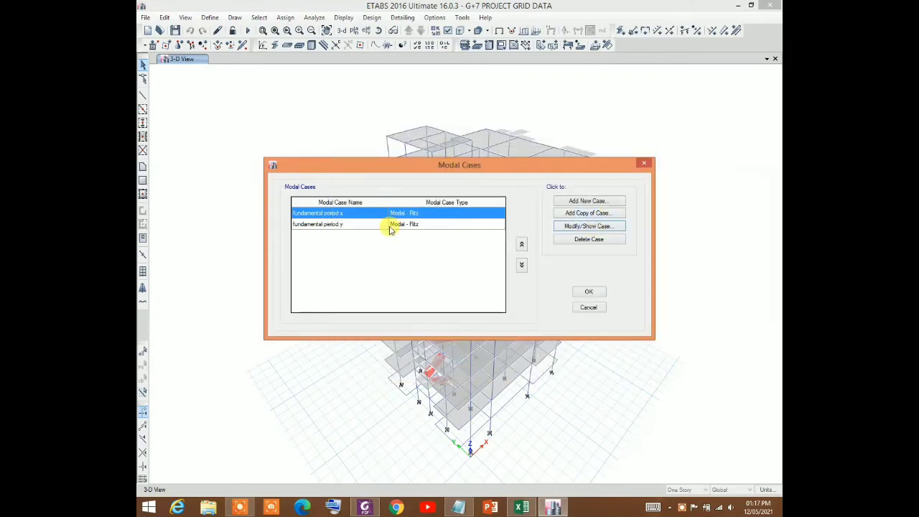
Open the fundamental period y modal case for editing and keep its name and Ritz subtype
left_click(365, 227)
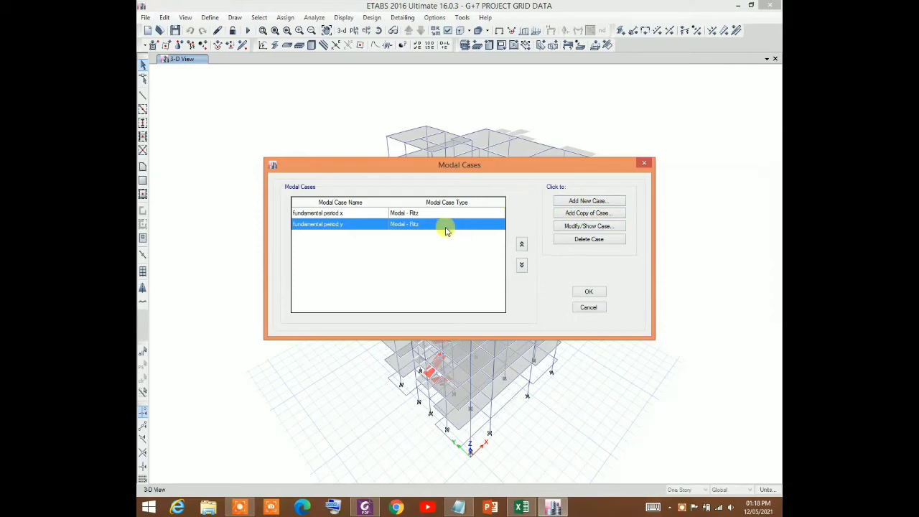
left_click(576, 227)
left_click_drag(458, 85, 467, 118)
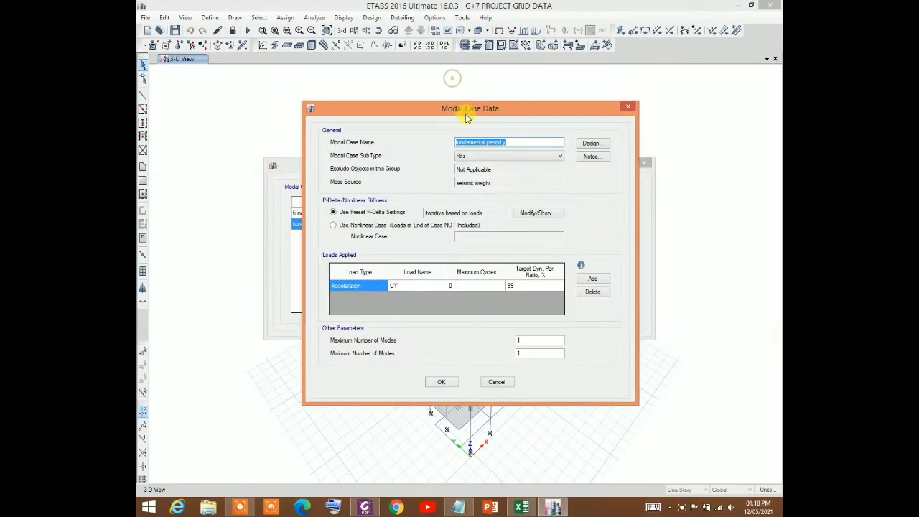
left_click(521, 142)
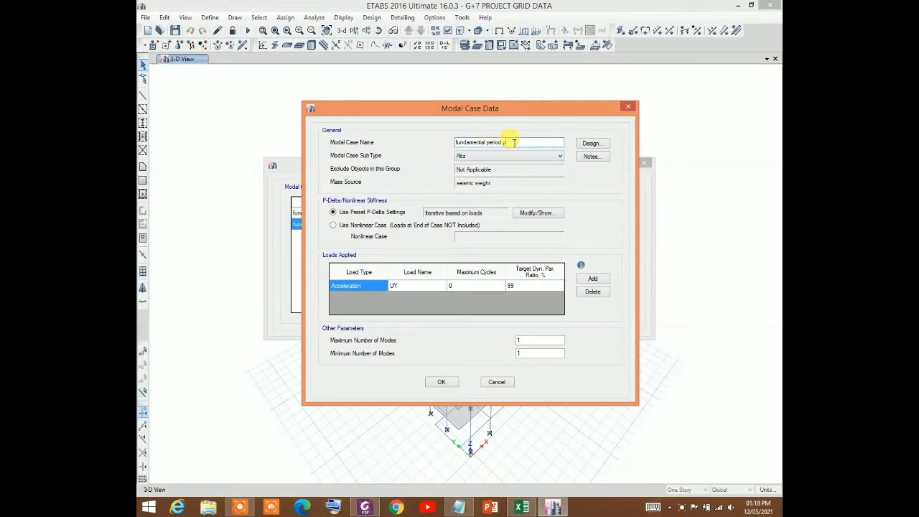
left_click(476, 157)
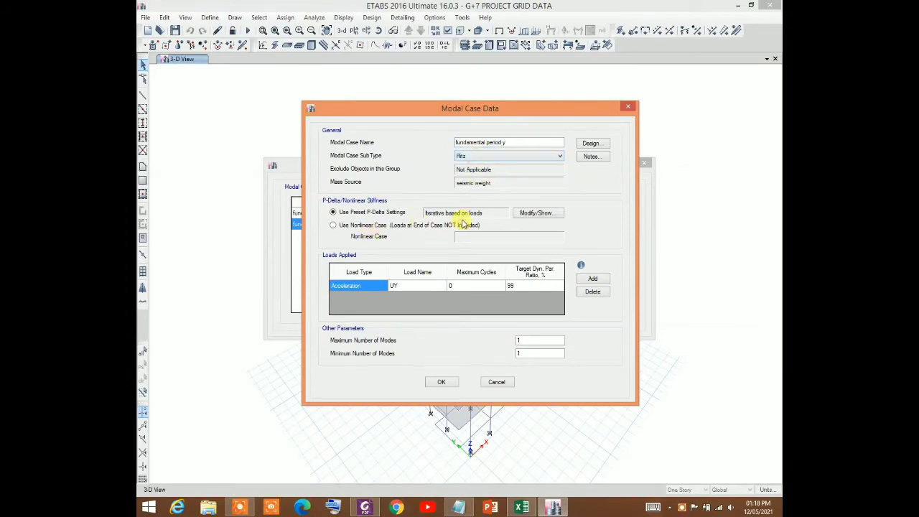
Keep UY as the acceleration load name of the Y-direction modal case, and accept the case and the modal case list
left_click(404, 286)
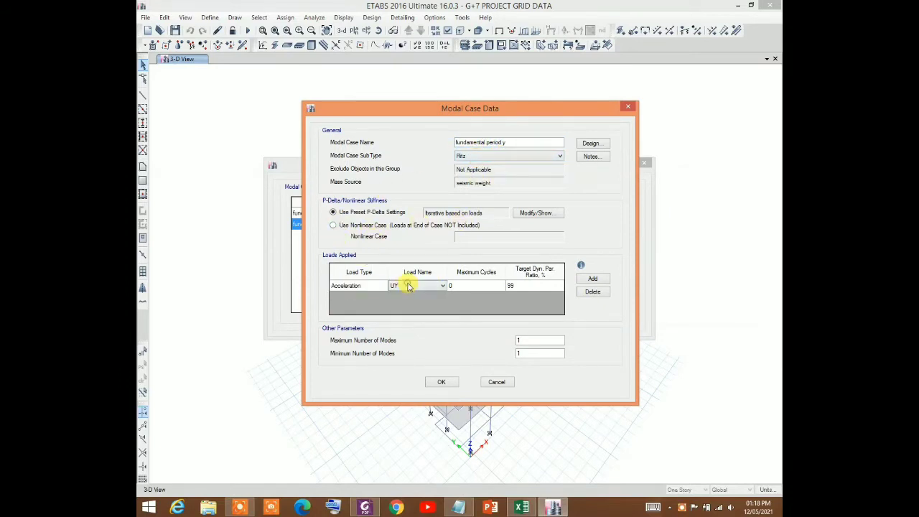
left_click(417, 285)
left_click(416, 295)
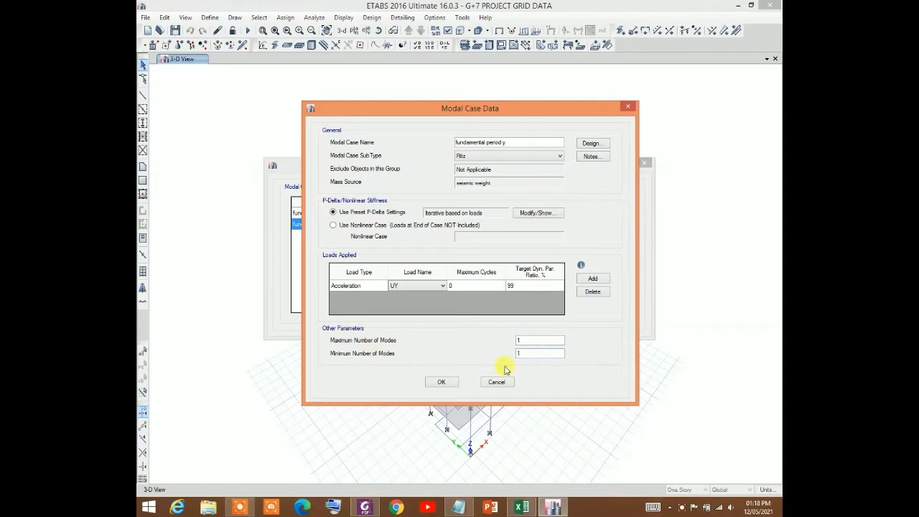
left_click(439, 381)
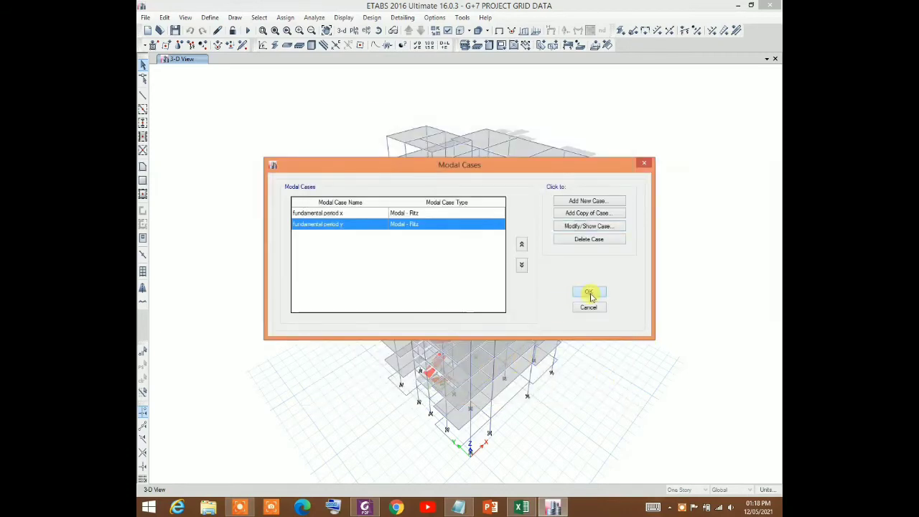
left_click(589, 291)
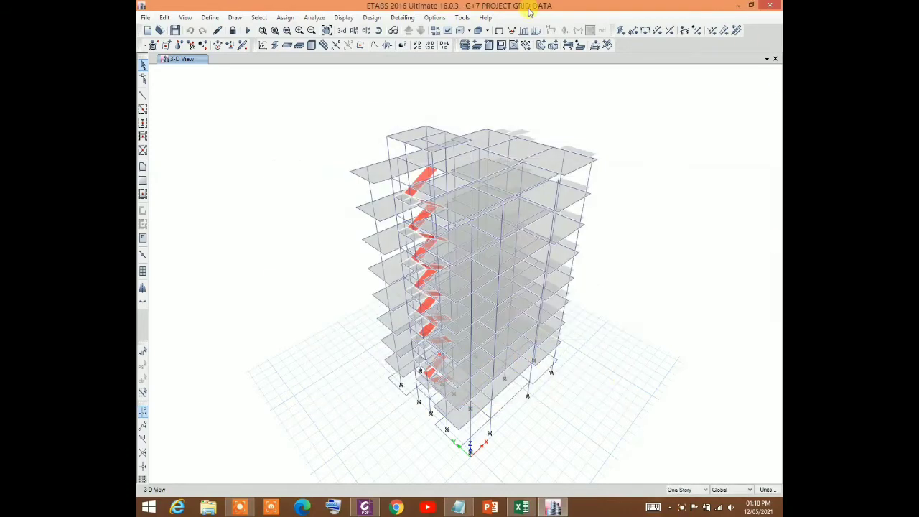
Set only the fundamental period x and fundamental period y modal cases to run, and run the analysis
left_click(316, 17)
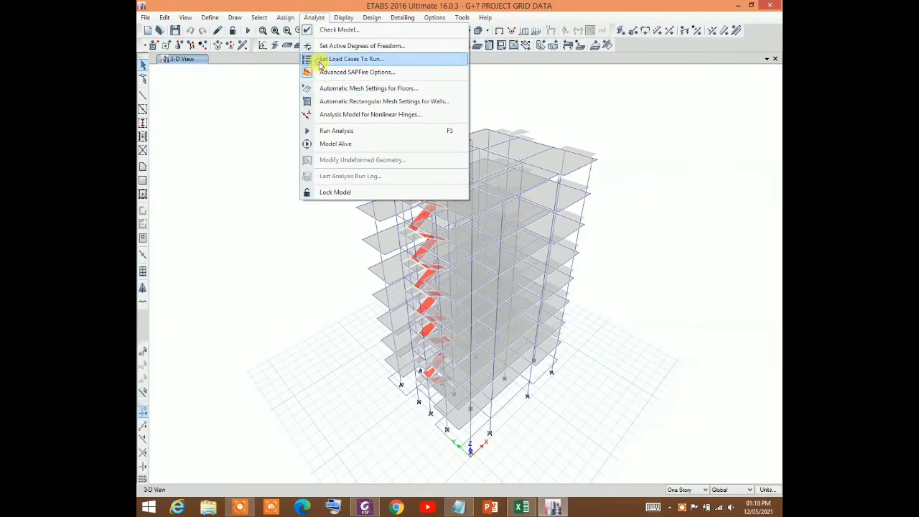
left_click(320, 61)
left_click(619, 200)
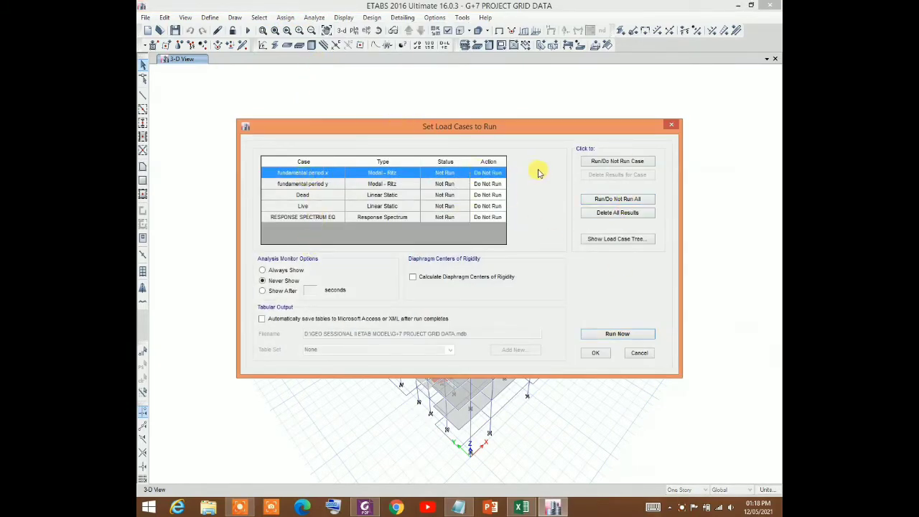
left_click(470, 184)
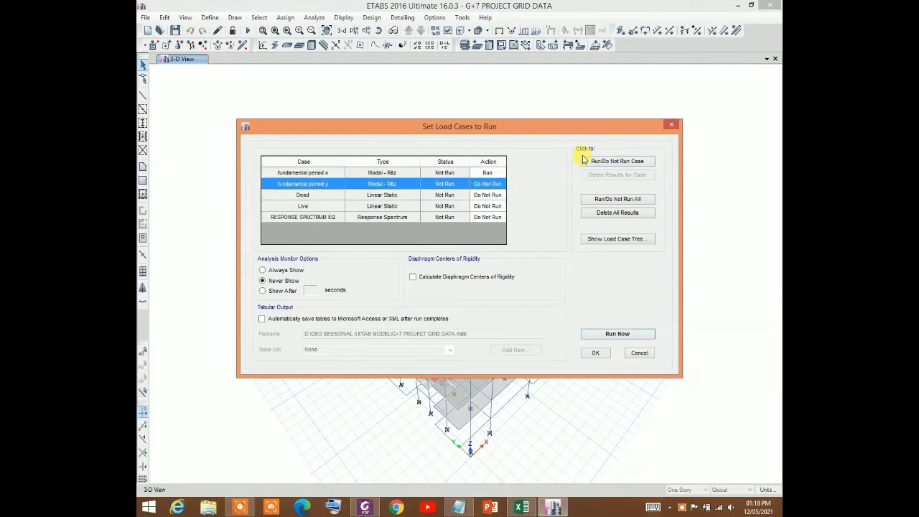
left_click(608, 336)
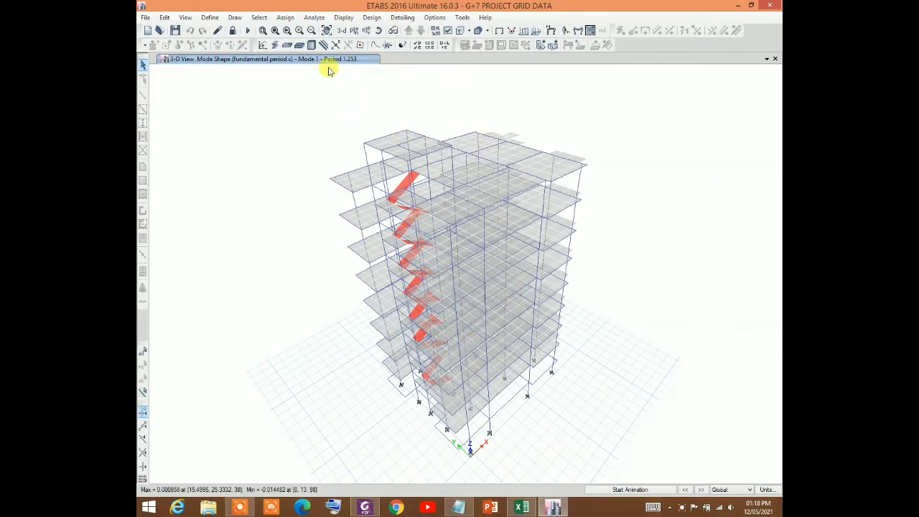
Display the Modal Periods and Frequencies table from the modal analysis results
left_click(344, 17)
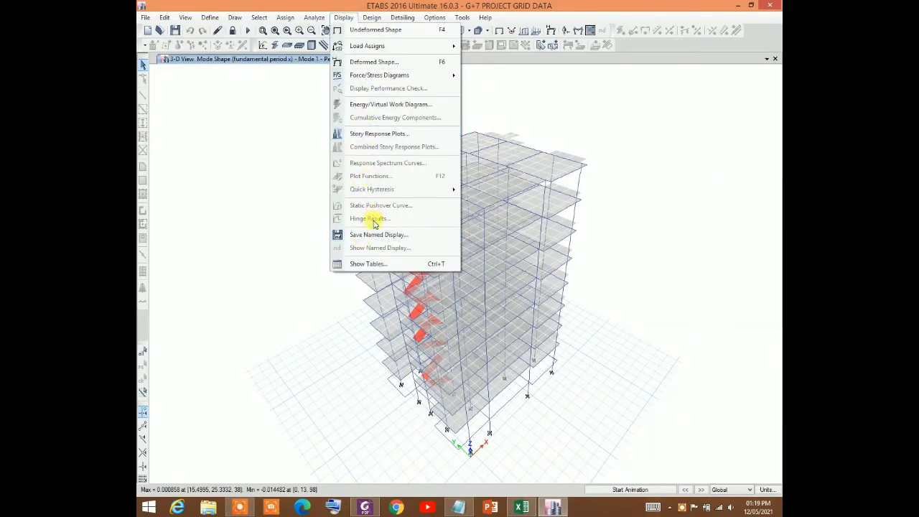
left_click(373, 265)
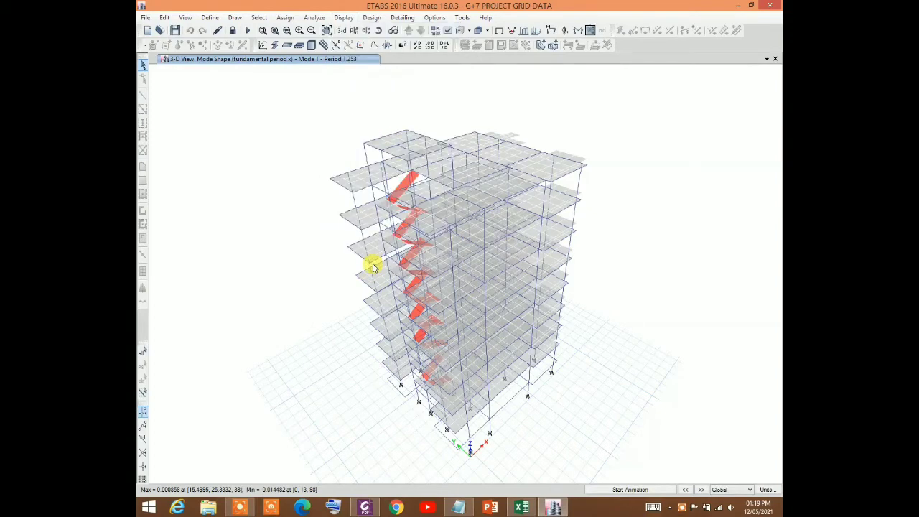
left_click(350, 122)
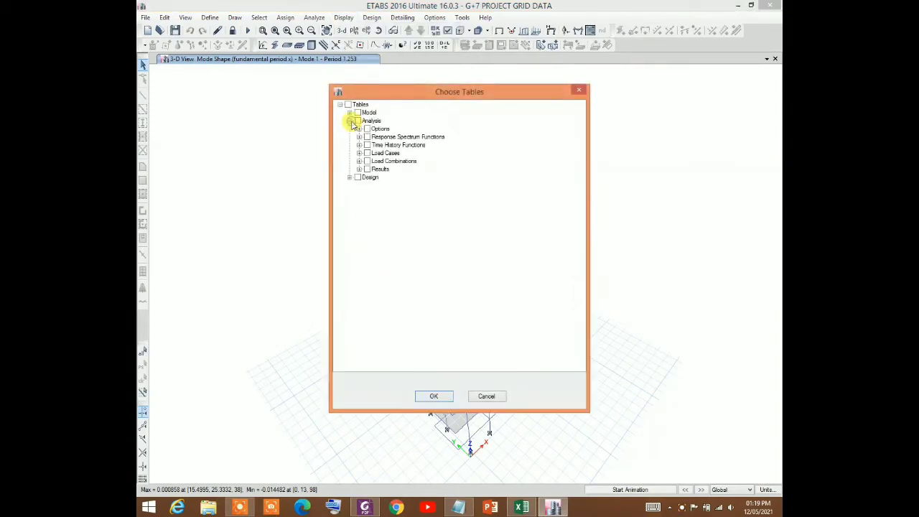
left_click(359, 169)
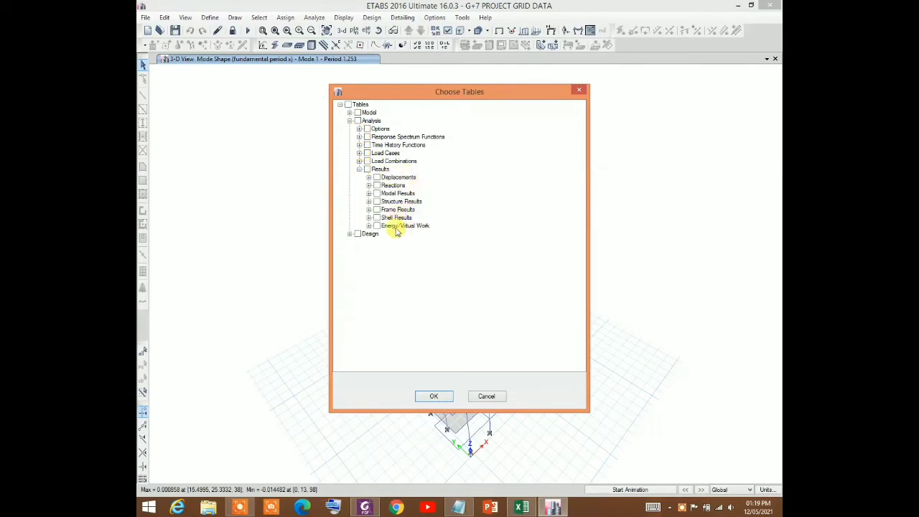
left_click(368, 193)
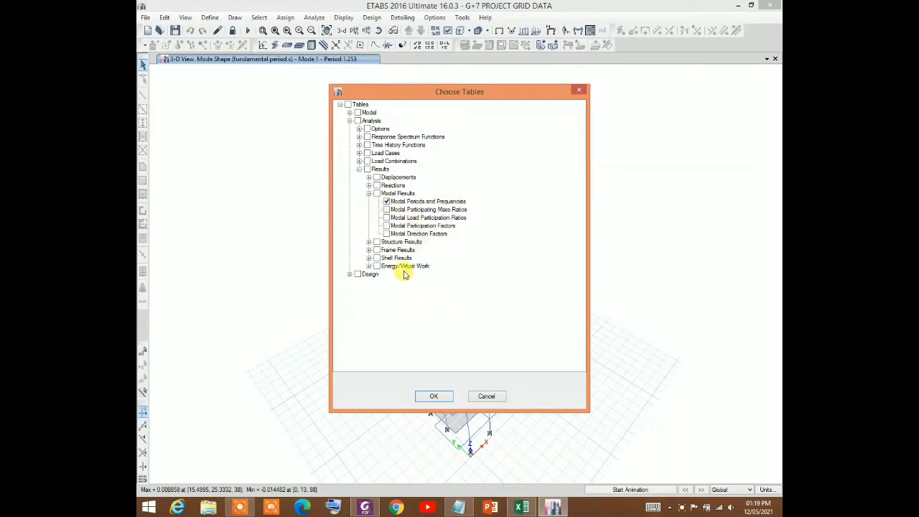
left_click(432, 393)
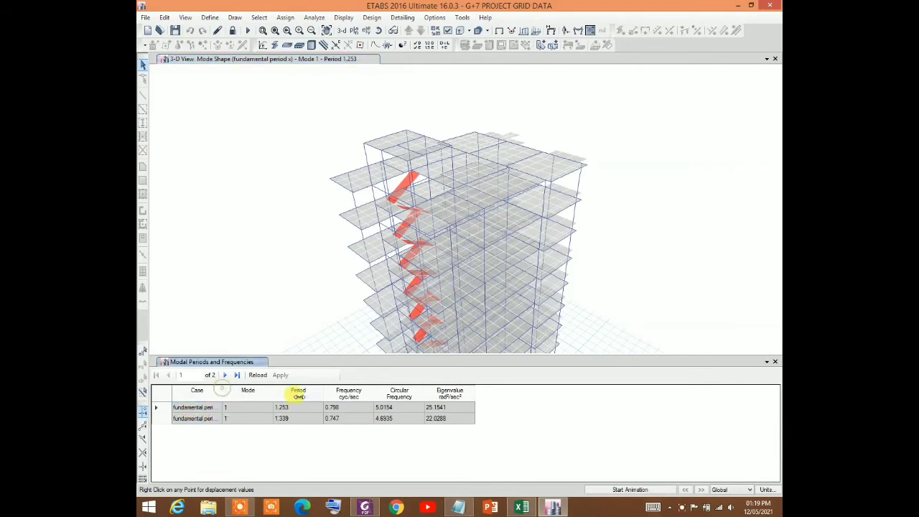
Widen the table's Case column, examine the period and frequency of the X and Y modal cases, and close the table
double_click(222, 390)
left_click(193, 408)
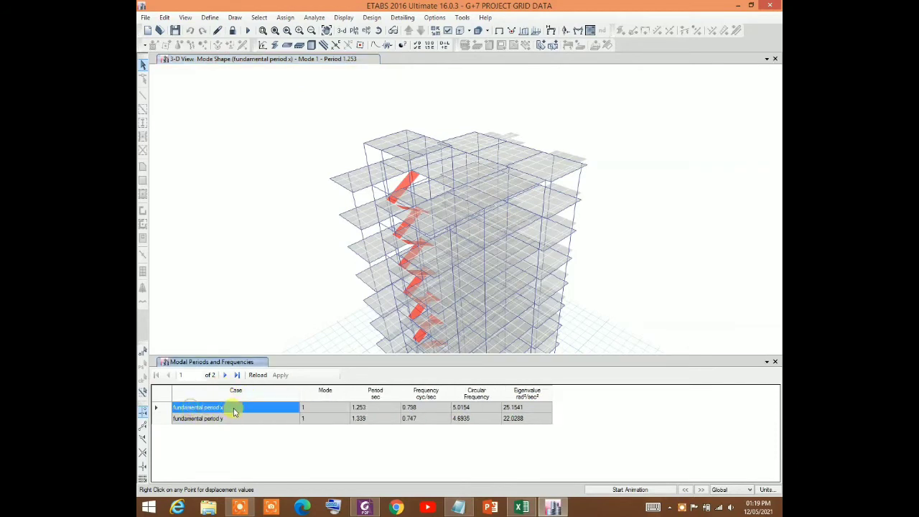
left_click(357, 409)
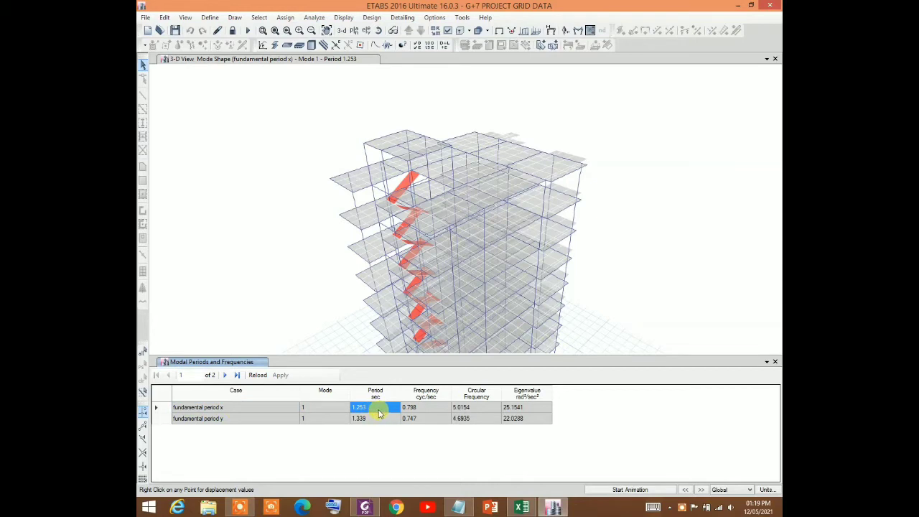
left_click(421, 408)
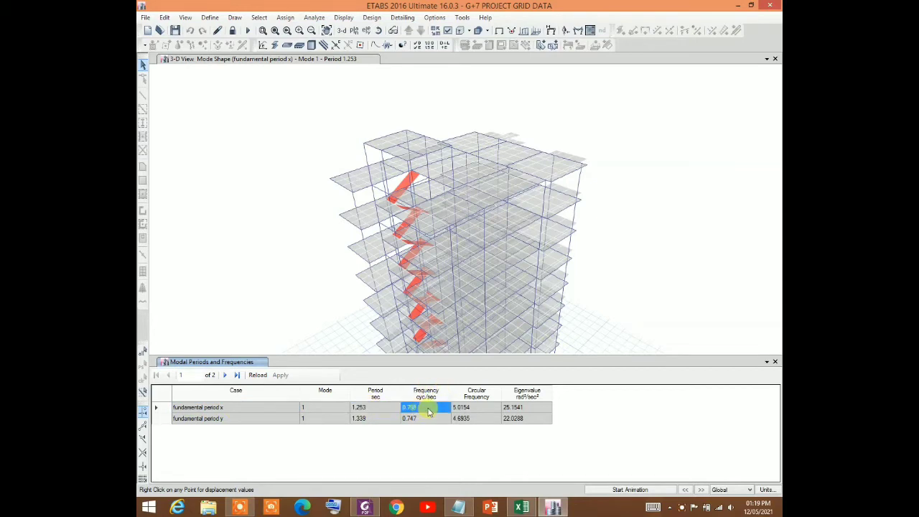
left_click(213, 422)
left_click(410, 423)
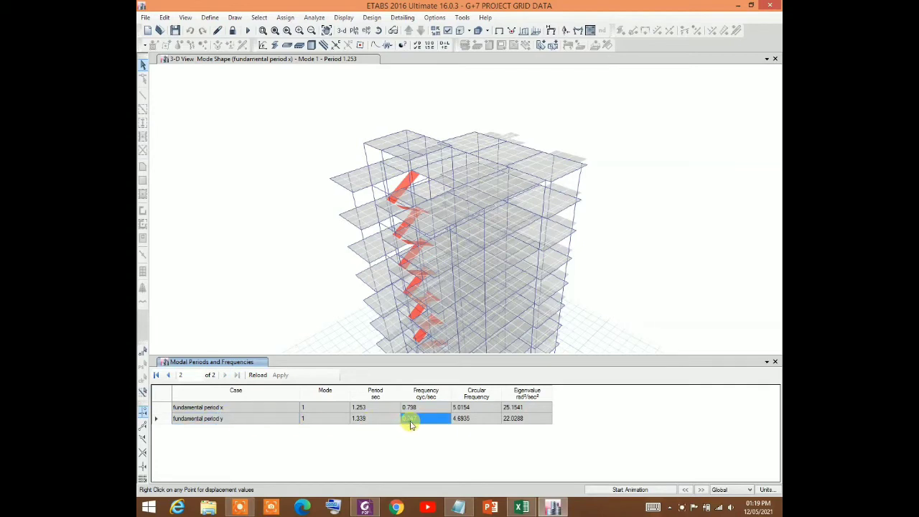
left_click(375, 422)
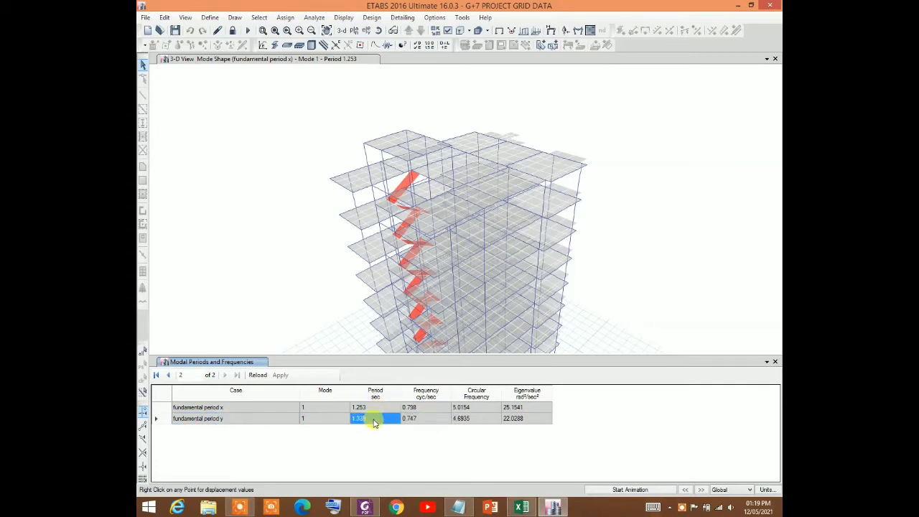
left_click(421, 422)
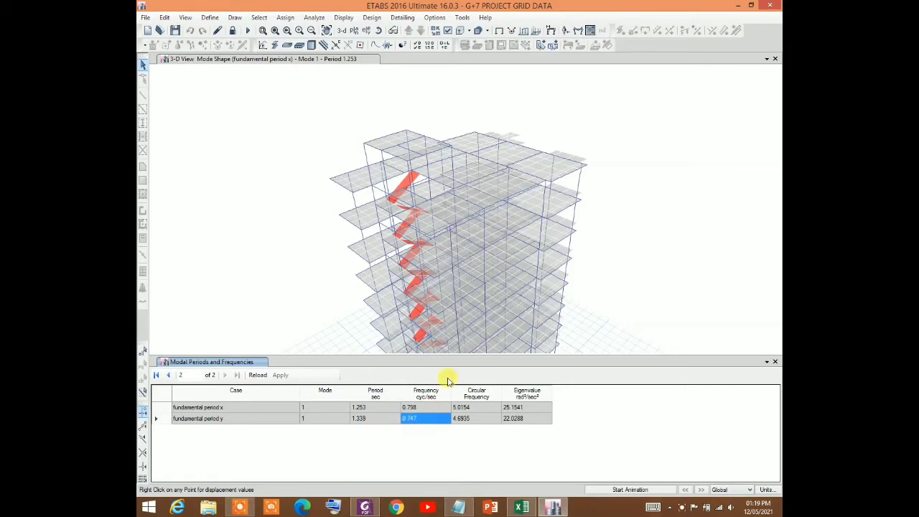
left_click(776, 362)
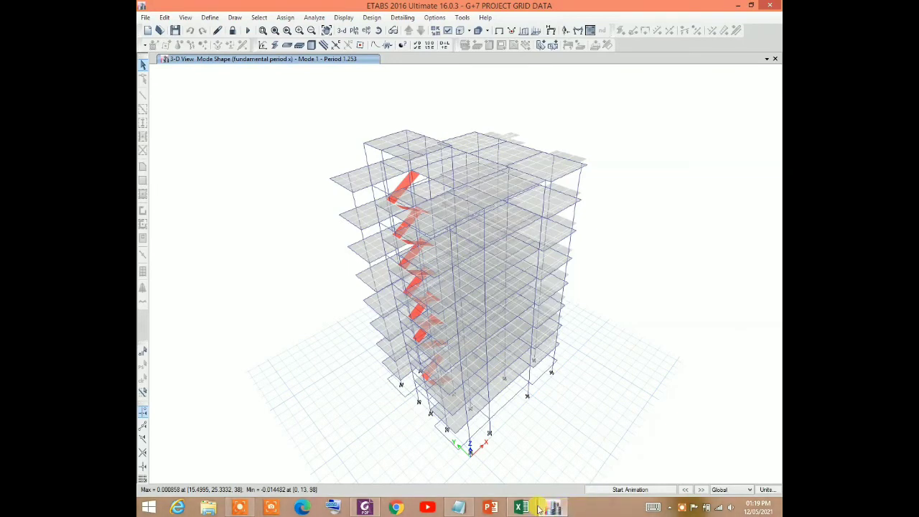
Switch to BNBC2020.pdf in Foxit PhantomPDF and read section 2.5.7.2 on the building period limit and the approximate period formula, Eq. 6.2.38
mouse_move(524, 510)
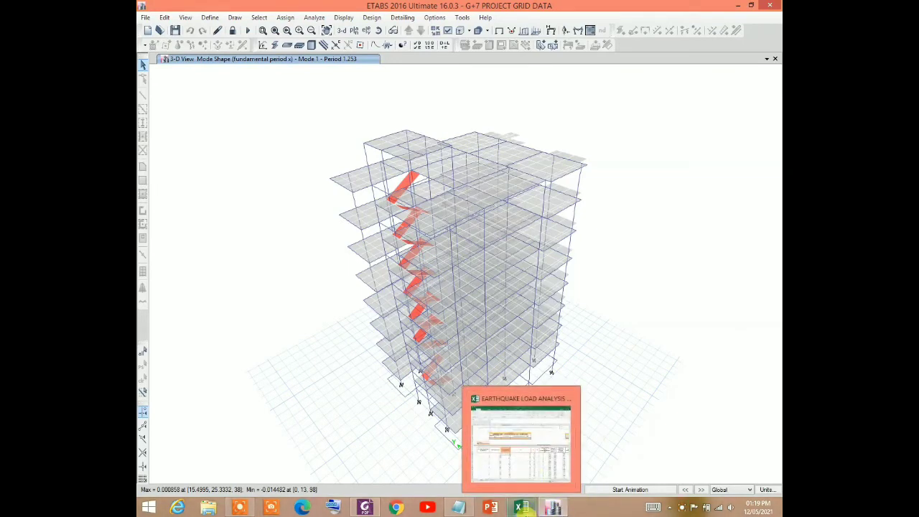
left_click(365, 508)
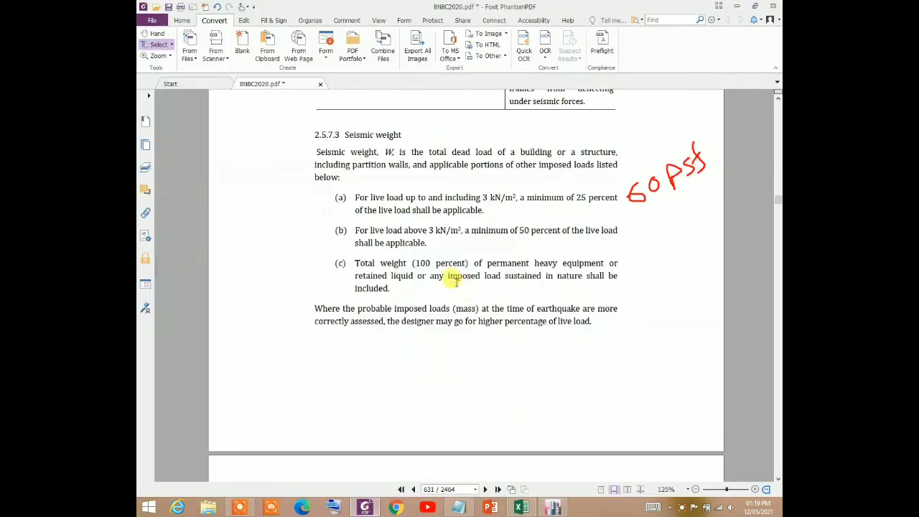
scroll(452, 278, "up", 15)
scroll(454, 280, "up", 5)
scroll(454, 294, "down", 3)
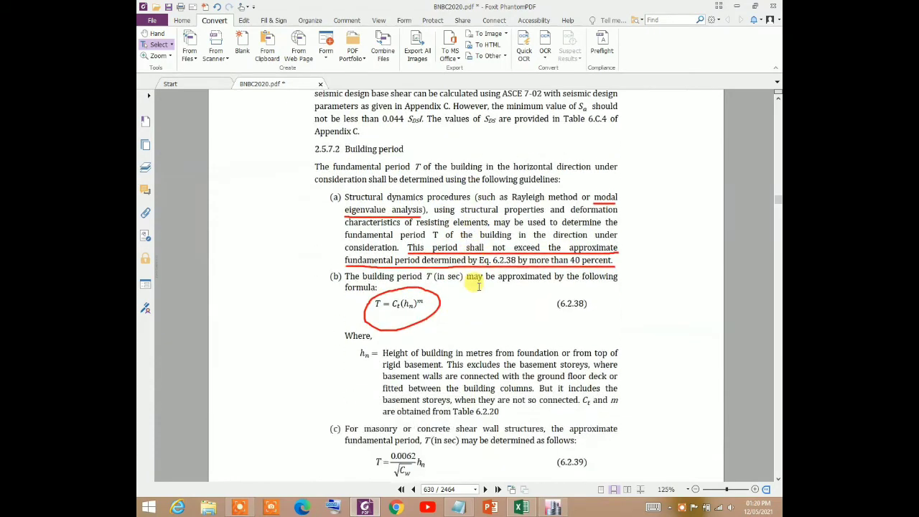
scroll(470, 212, "up", 1)
scroll(485, 229, "down", 1)
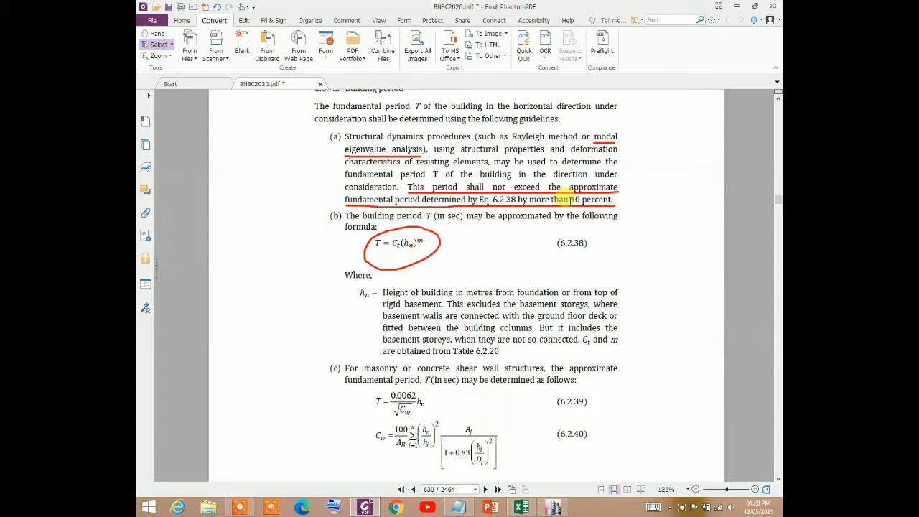
scroll(578, 208, "down", 1)
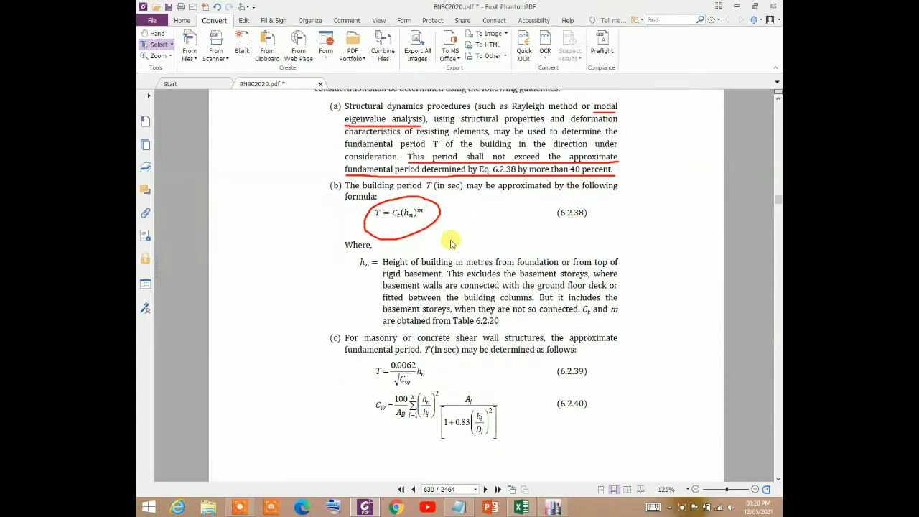
scroll(451, 243, "down", 1)
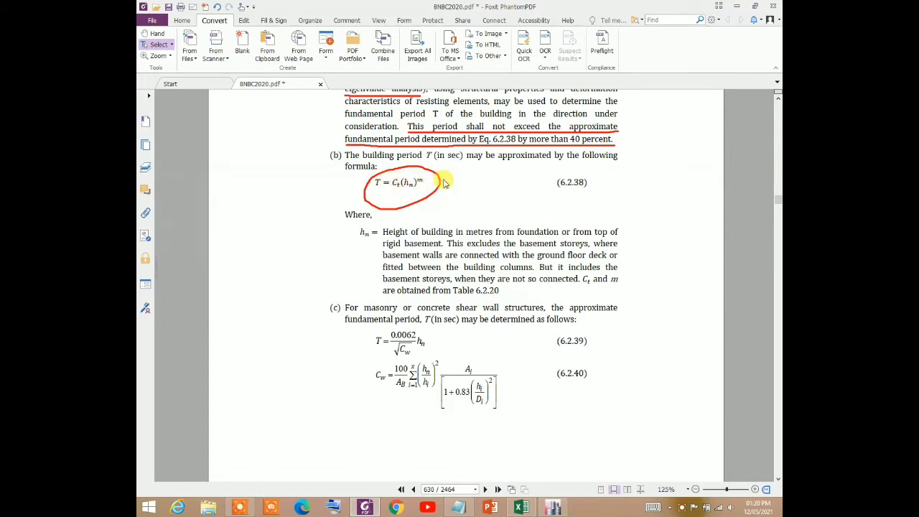
Compare the Ct and m coefficients for concrete moment-resisting frames in Table 6.2.20 with the approximate period formula
scroll(400, 185, "down", 10)
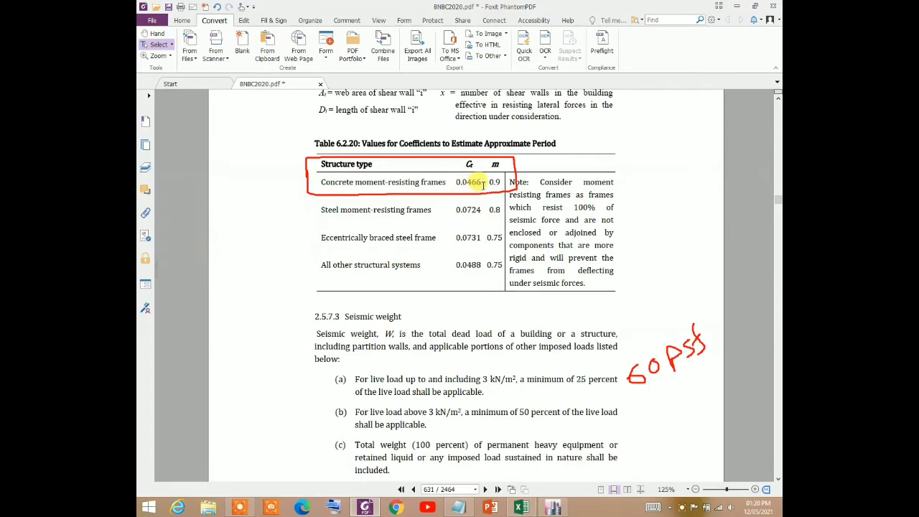
scroll(494, 184, "up", 10)
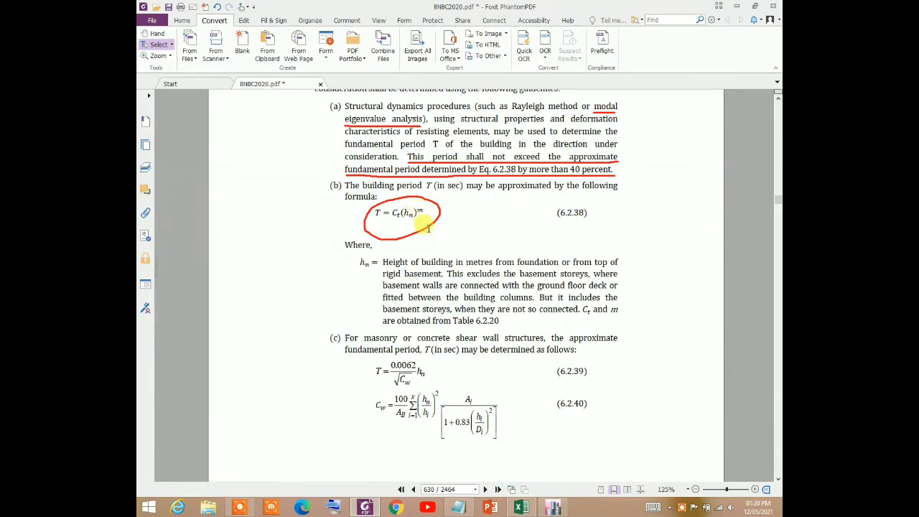
scroll(480, 352, "down", 3)
scroll(480, 352, "down", 6)
scroll(470, 355, "up", 10)
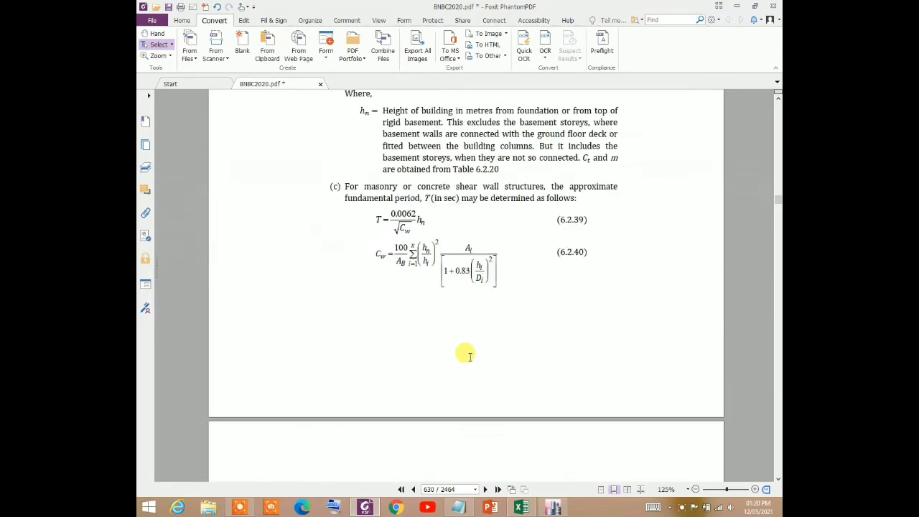
Switch to the EARTHQUAKE LOAD ANALYSIS BNBC workbook in Excel and enter 98 ft as the building height in S36
left_click(524, 508)
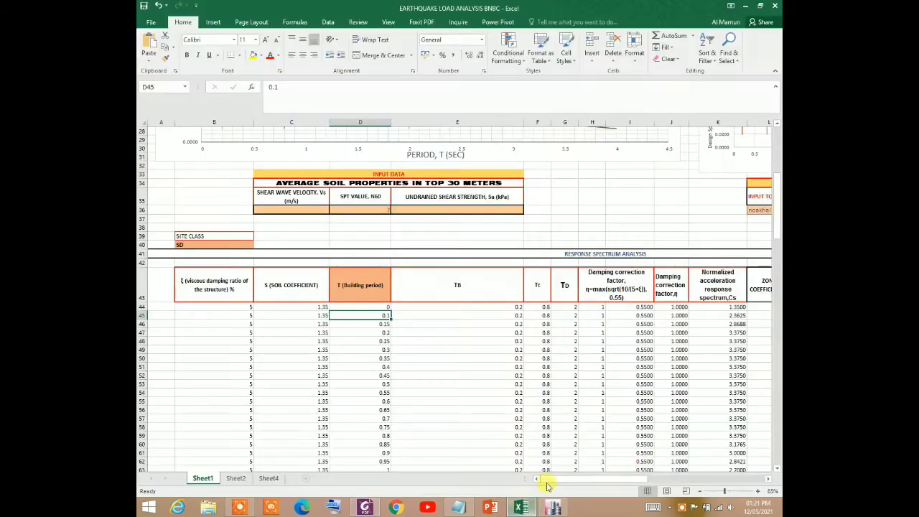
left_click_drag(623, 482, 736, 482)
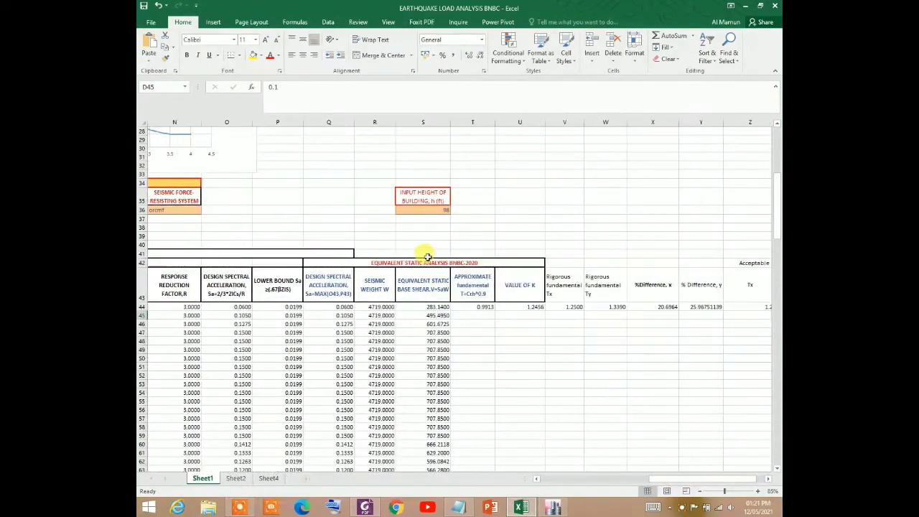
scroll(429, 235, "up", 1)
left_click(429, 236)
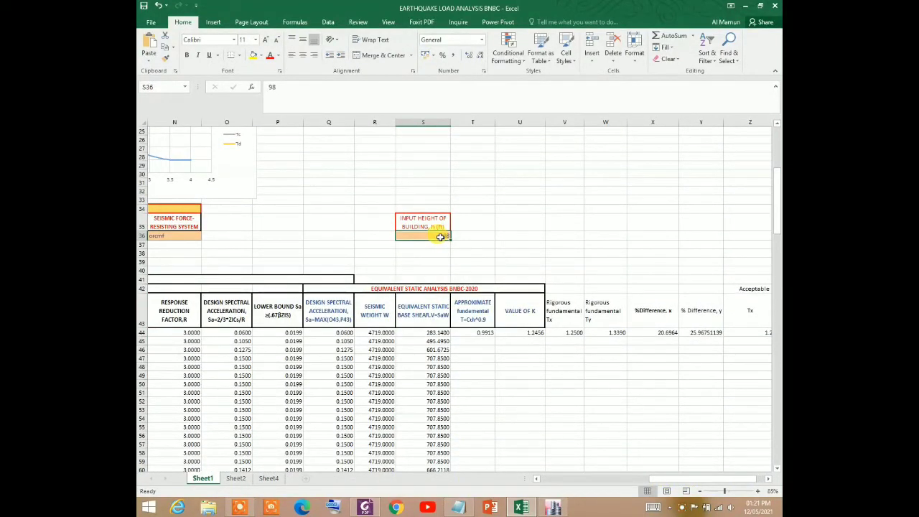
double_click(441, 238)
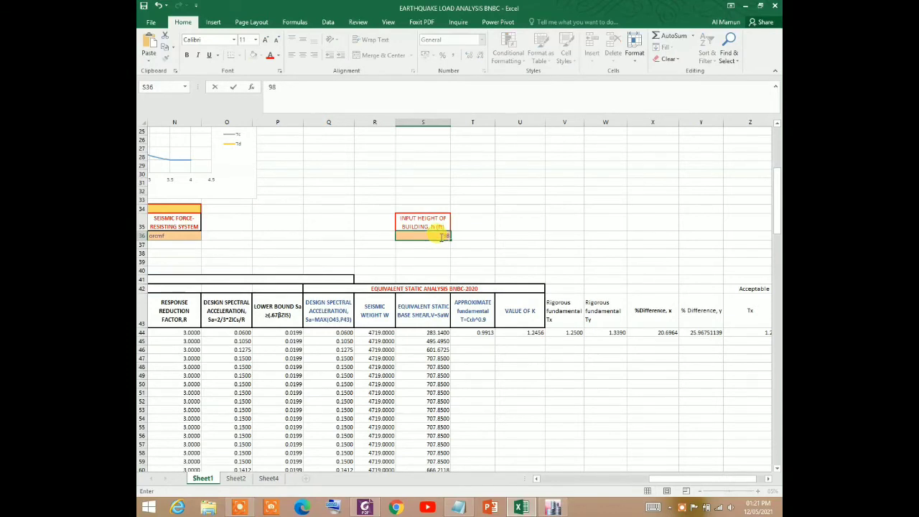
key("Return")
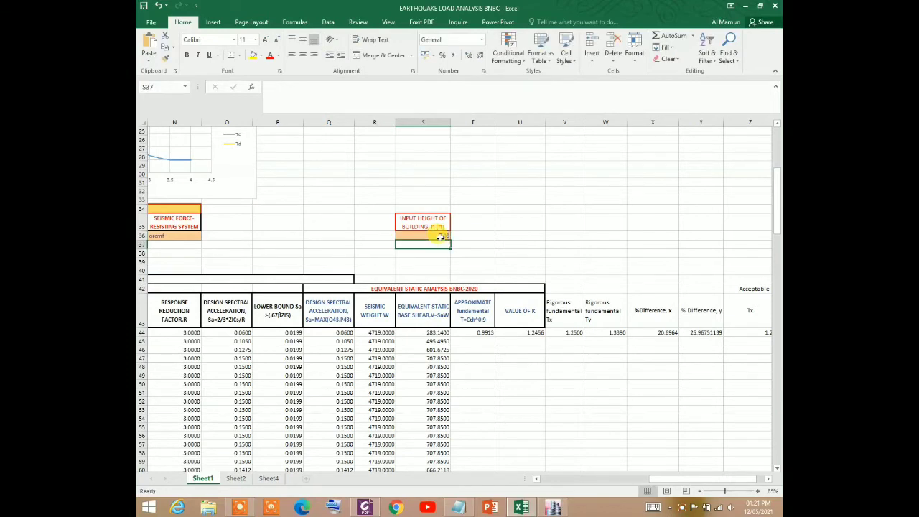
Examine the approximate period formula in T44, the rigorous Tx and Ty periods, and the percentage difference formulas for x and y
left_click(475, 334)
scroll(474, 334, "down", 1)
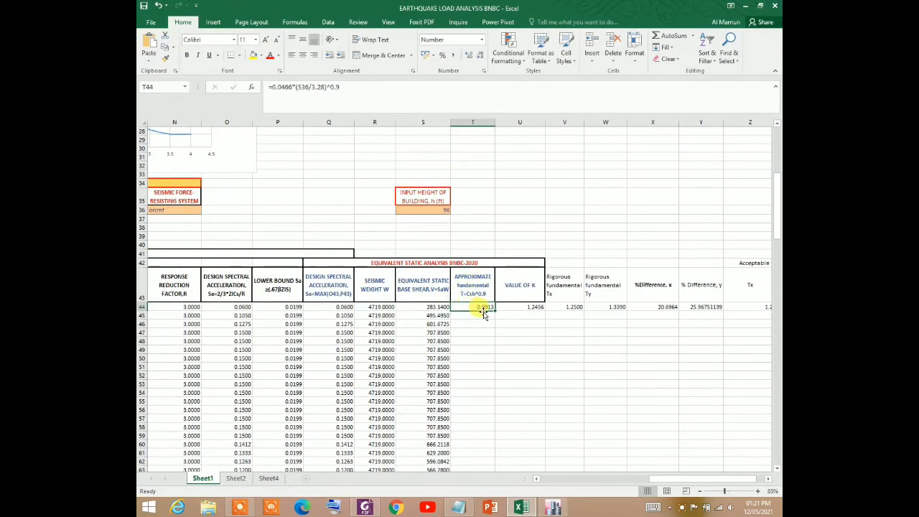
scroll(482, 308, "down", 1)
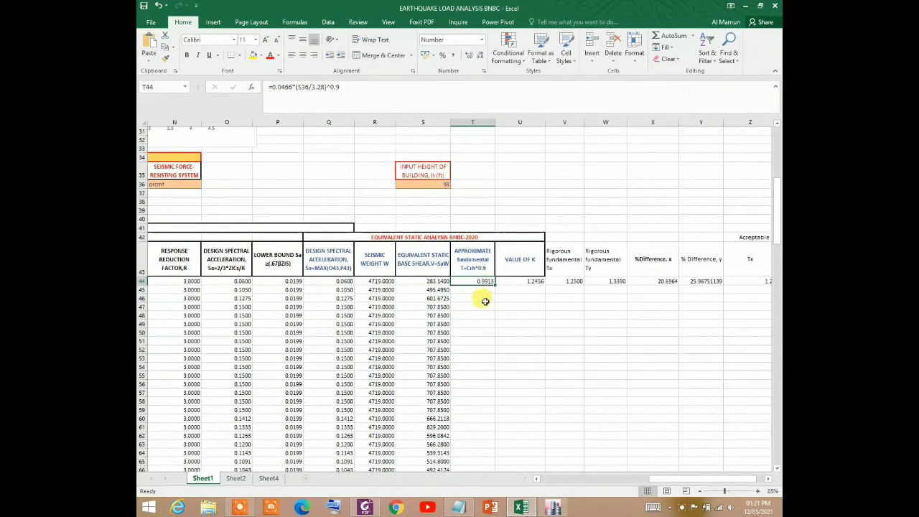
left_click(569, 280)
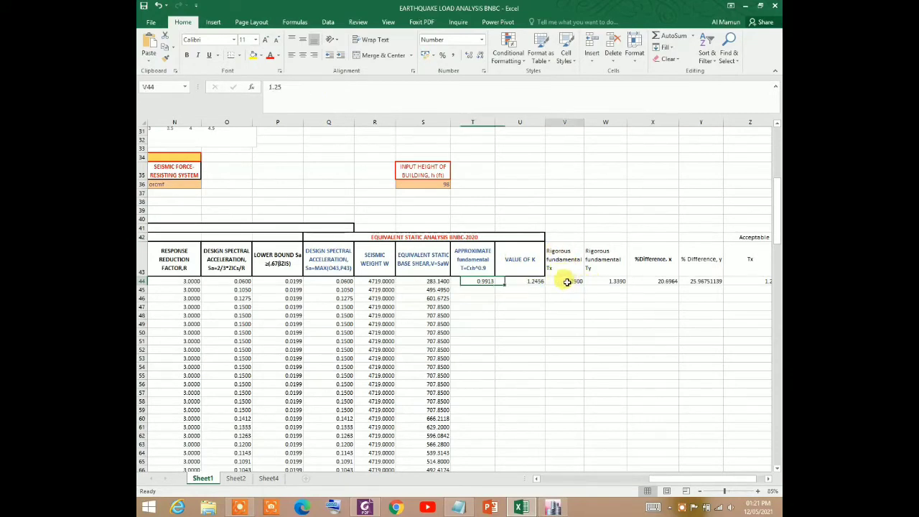
left_click(602, 267)
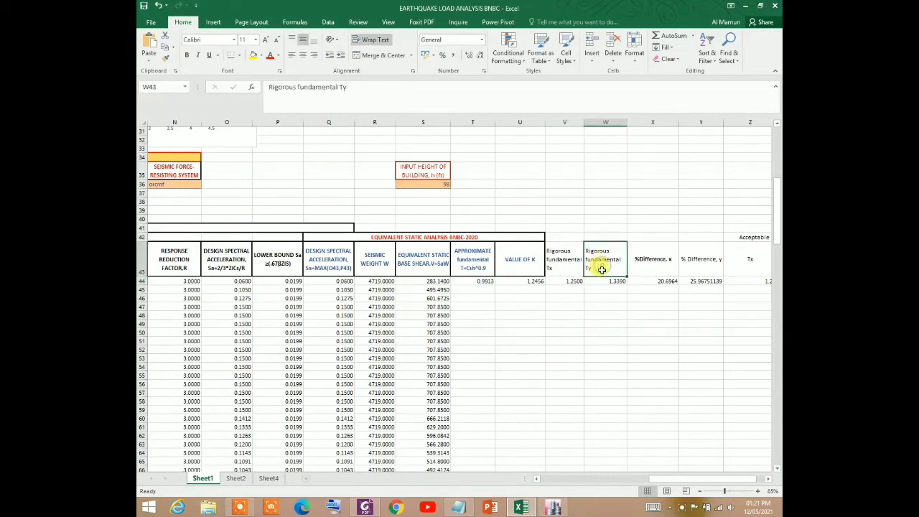
left_click(650, 280)
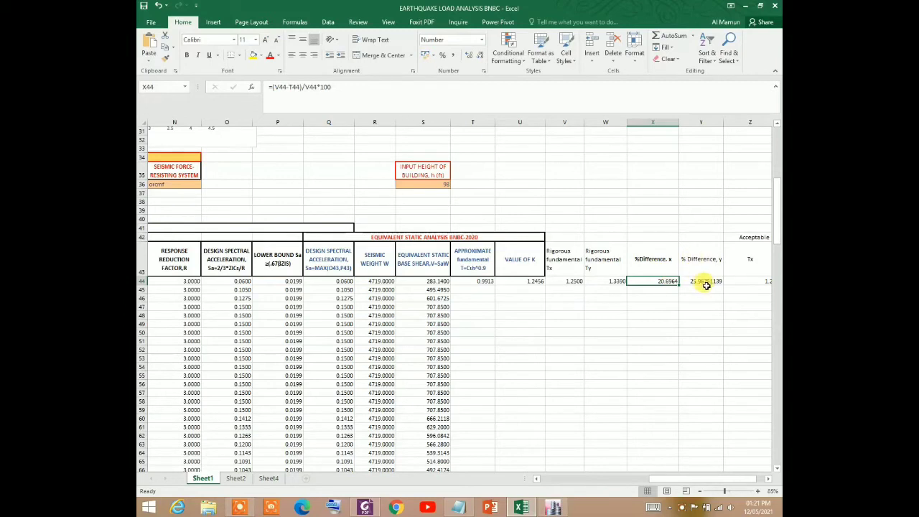
left_click_drag(673, 479, 687, 479)
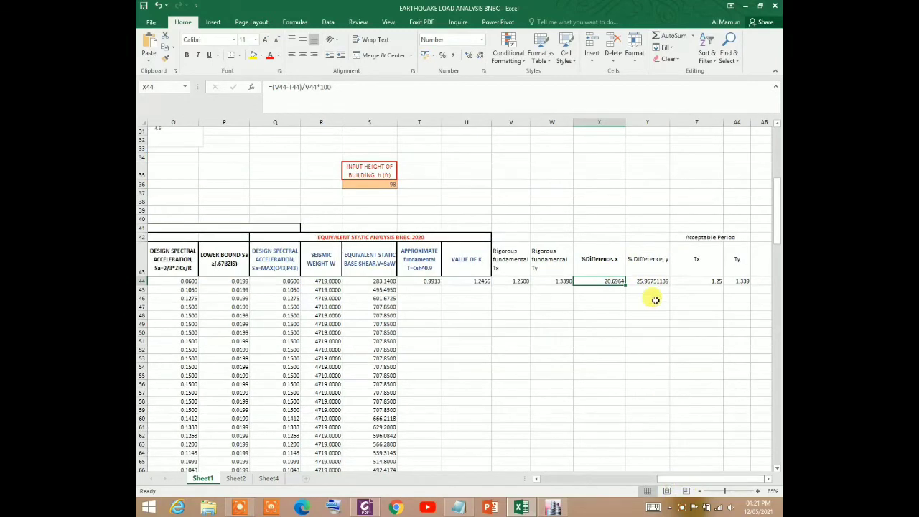
left_click(654, 282)
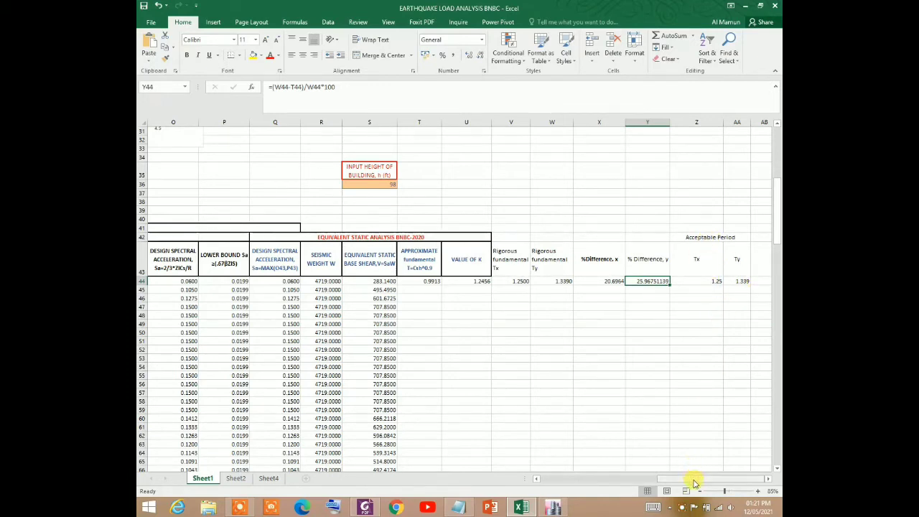
Enter 7 as the SPT value N60 under the average soil properties in the top 30 meters
left_click_drag(695, 481, 574, 477)
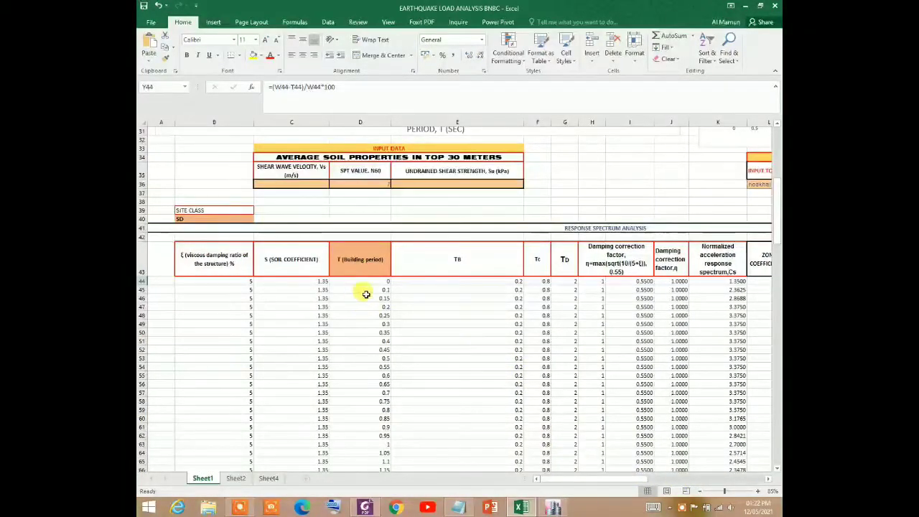
scroll(395, 295, "up", 8)
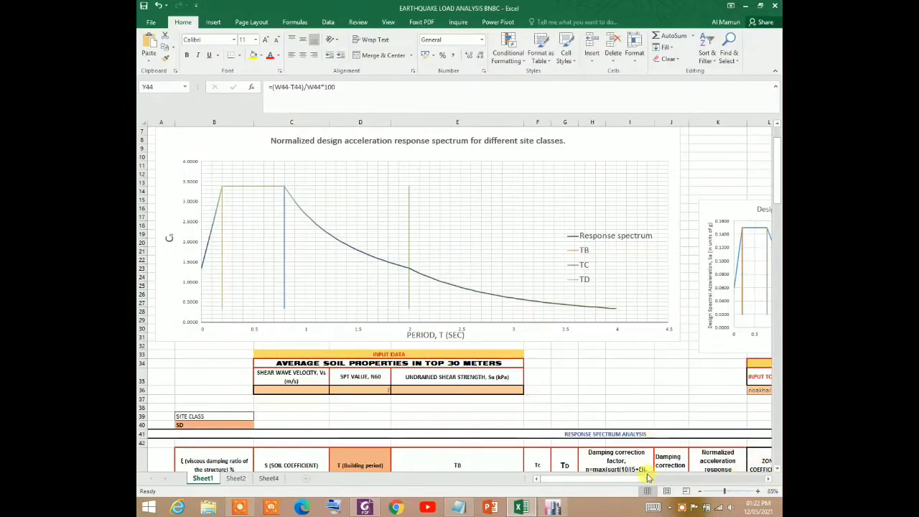
mouse_move(650, 480)
left_mouse_down()
mouse_move(667, 485)
mouse_move(435, 294)
mouse_move(484, 288)
mouse_move(664, 483)
mouse_move(650, 487)
left_mouse_up()
scroll(436, 303, "down", 5)
scroll(437, 303, "up", 1)
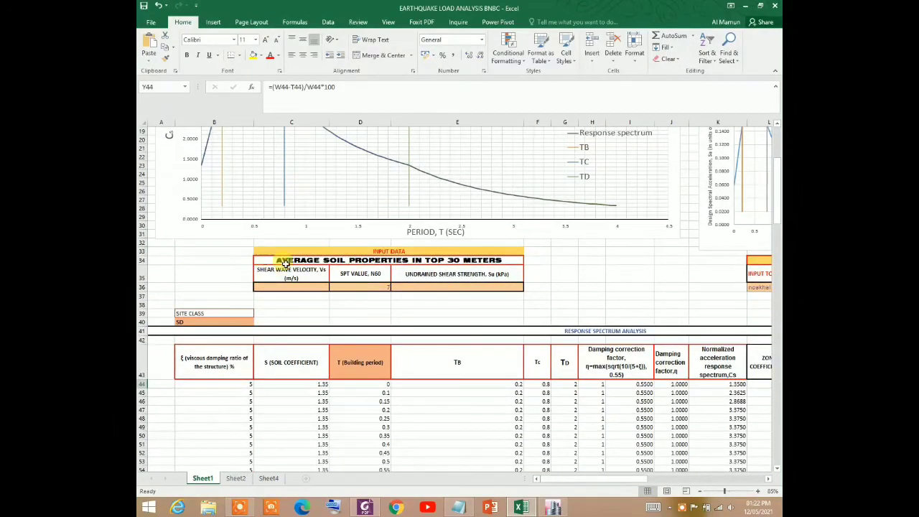
left_click(363, 286)
type("7")
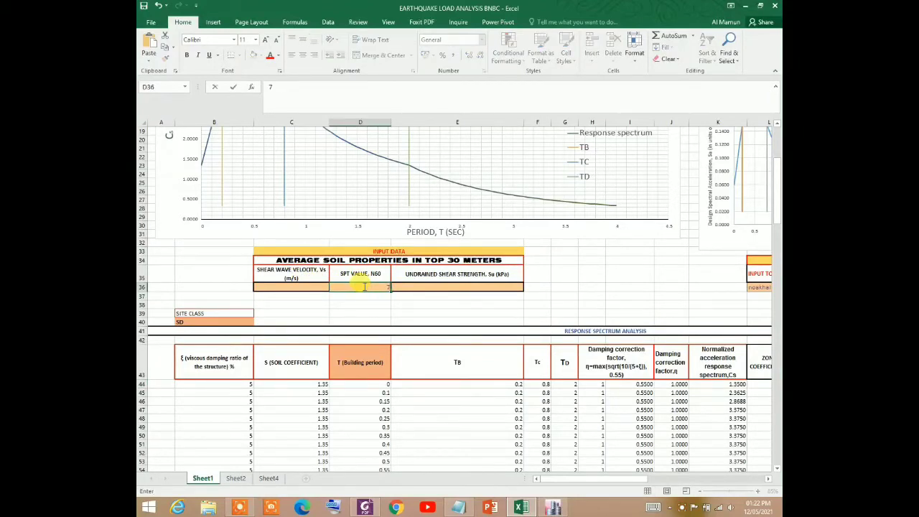
key("Return")
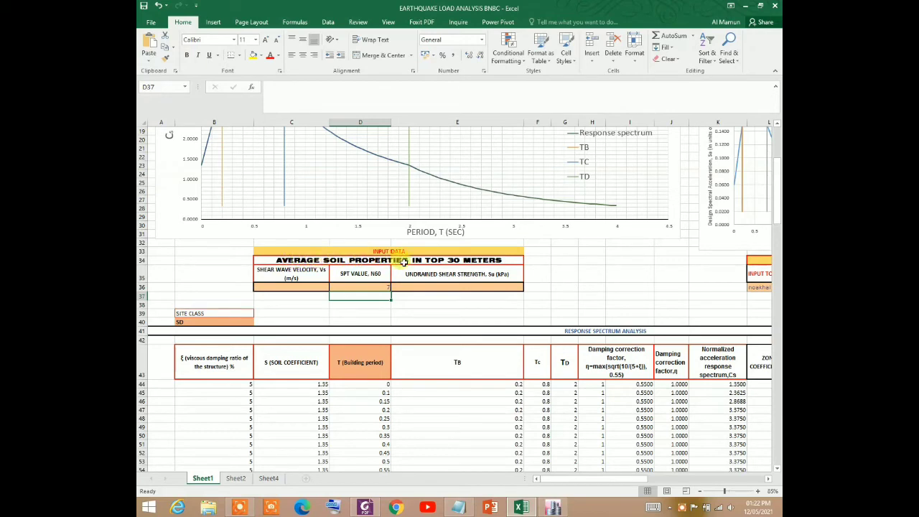
Set the SPT value N60 in D36 to 45
left_click(372, 287)
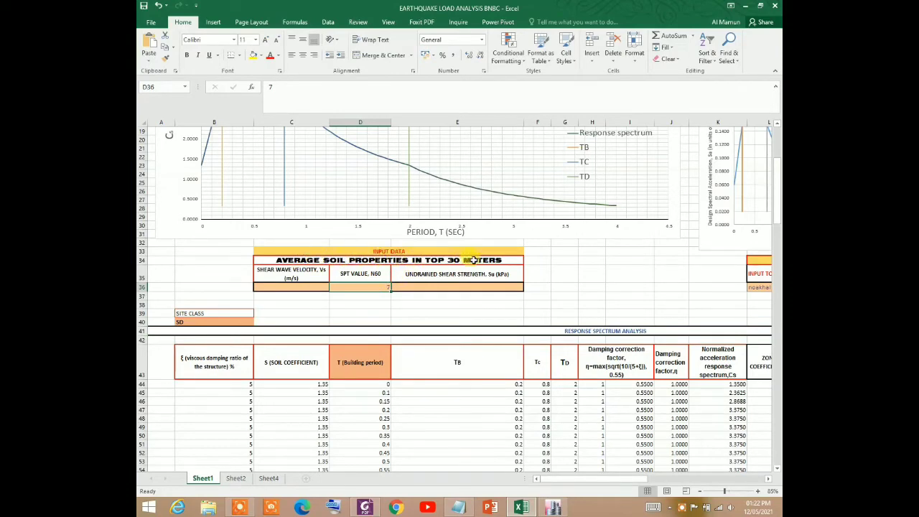
scroll(372, 280, "down", 1)
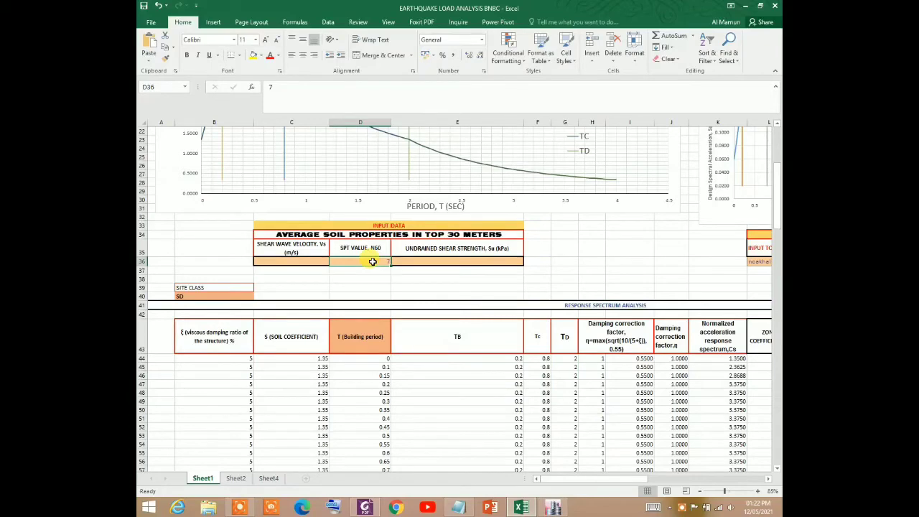
type("45")
key("Return")
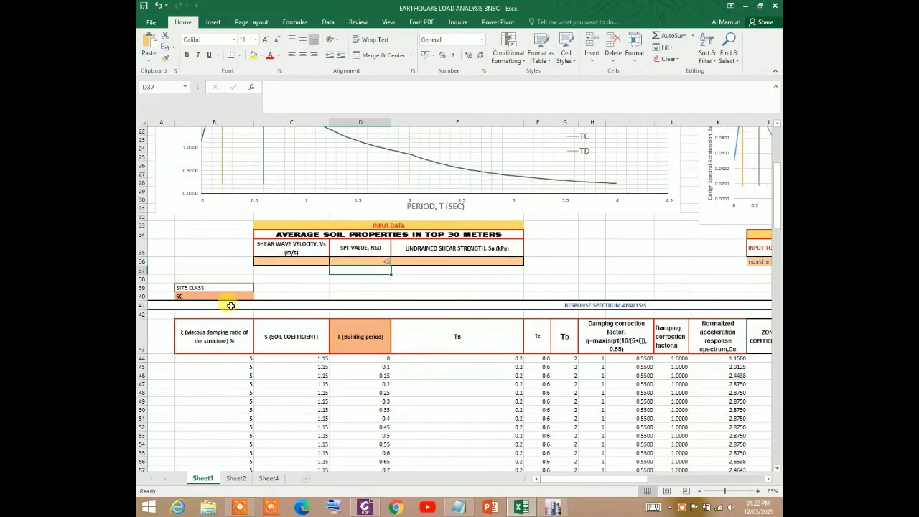
Set the input town to dhaka and the occupancy category to ii in the response spectrum input data
scroll(209, 280, "down", 2)
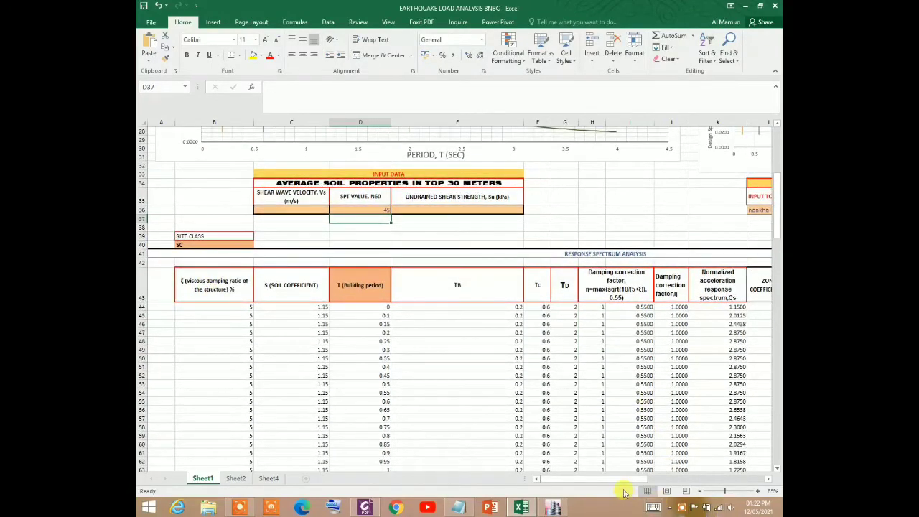
left_click_drag(624, 480, 679, 482)
scroll(380, 198, "up", 1)
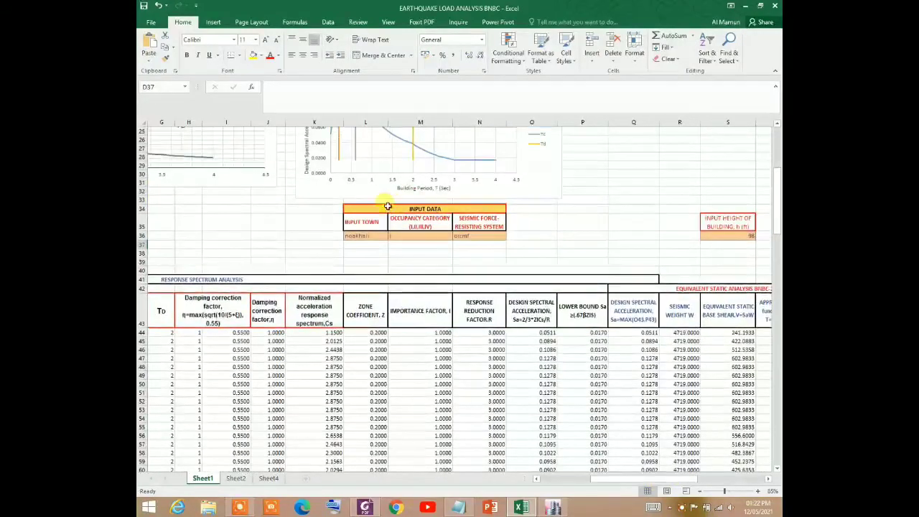
left_click(360, 236)
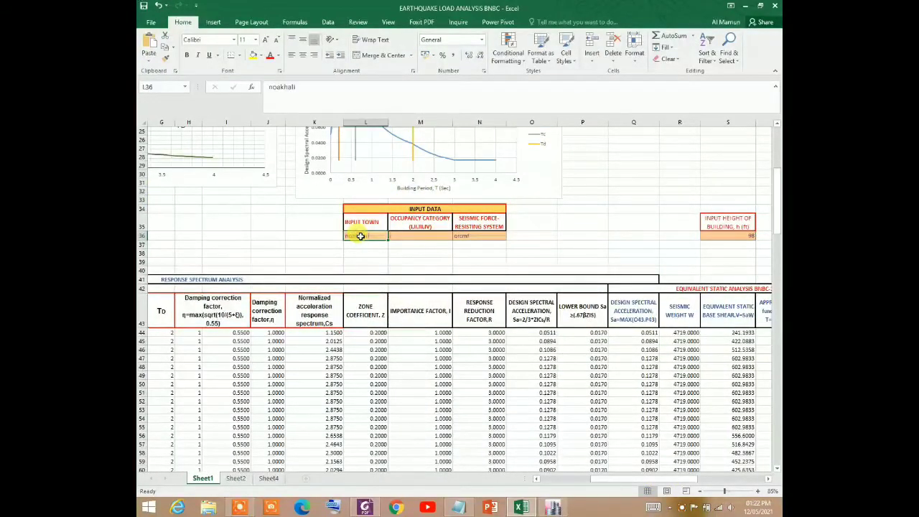
type("d")
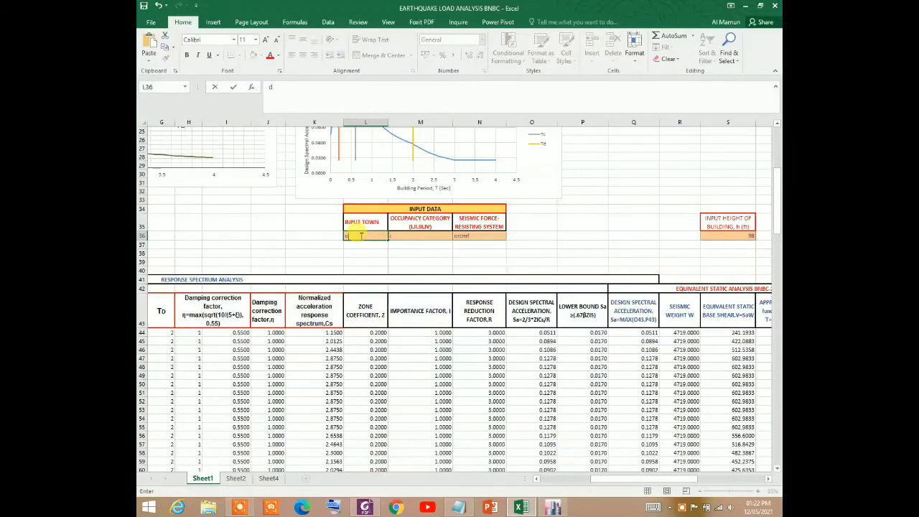
type("haka")
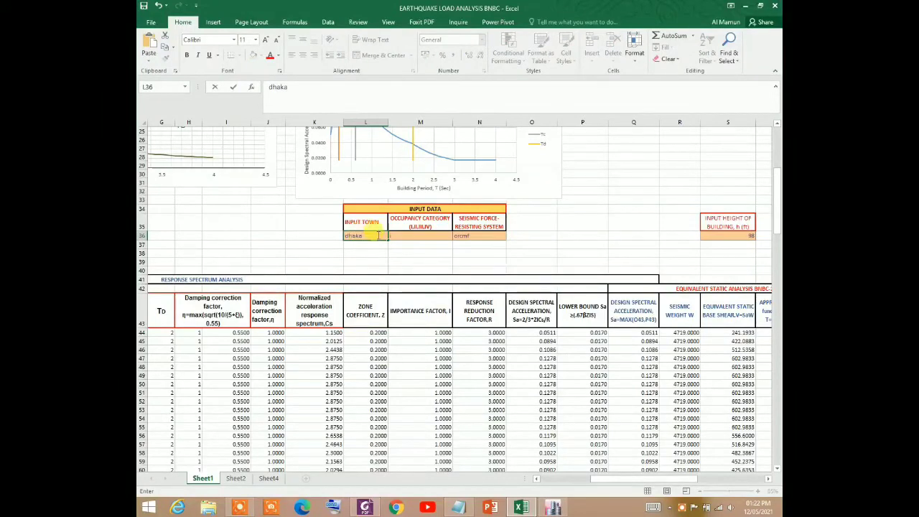
left_click(402, 235)
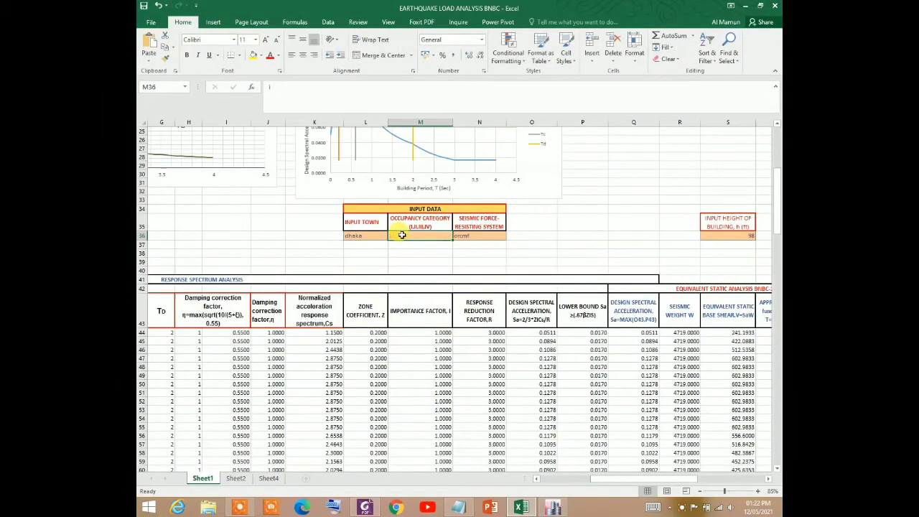
type("ii")
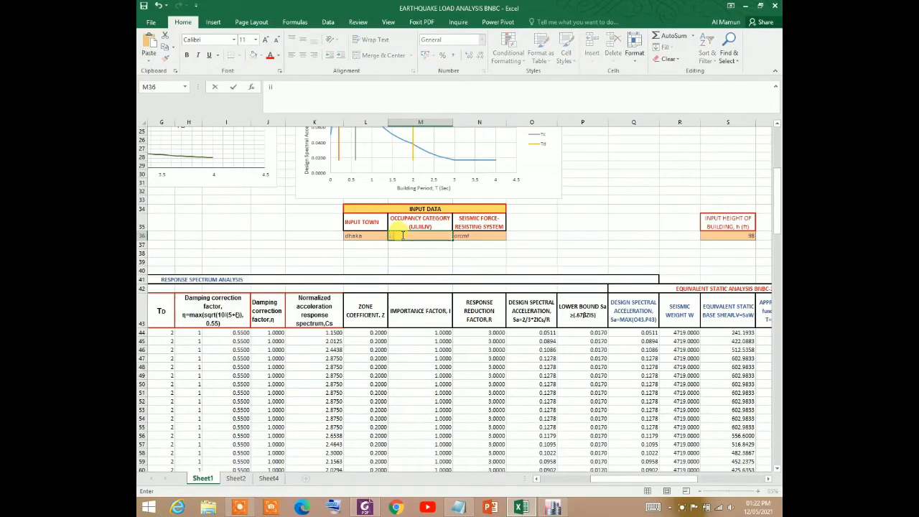
Set the seismic force-resisting system to srcmf and review the design spectrum chart and response spectrum table
left_click(467, 238)
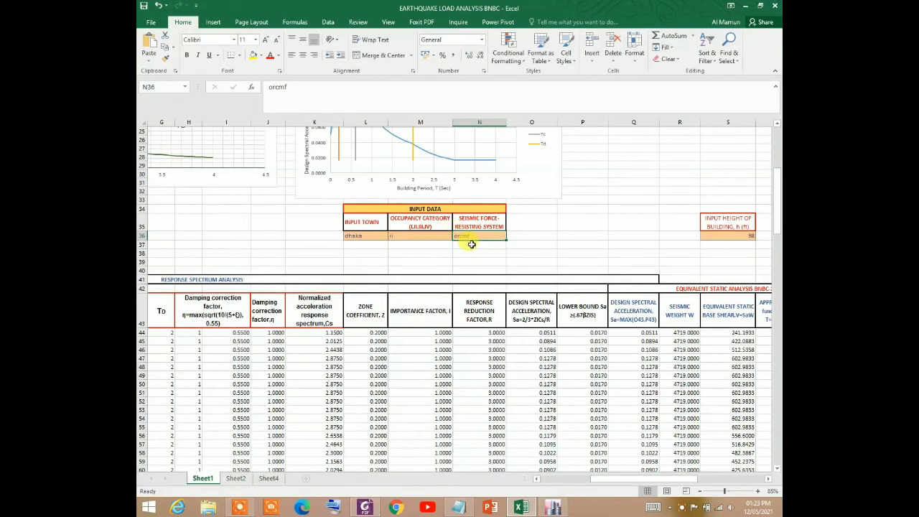
type("srcmf")
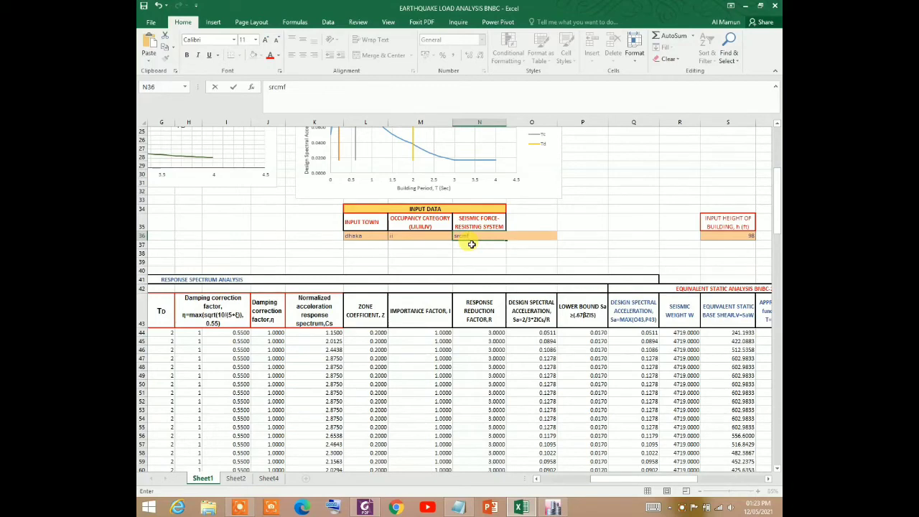
key("Return")
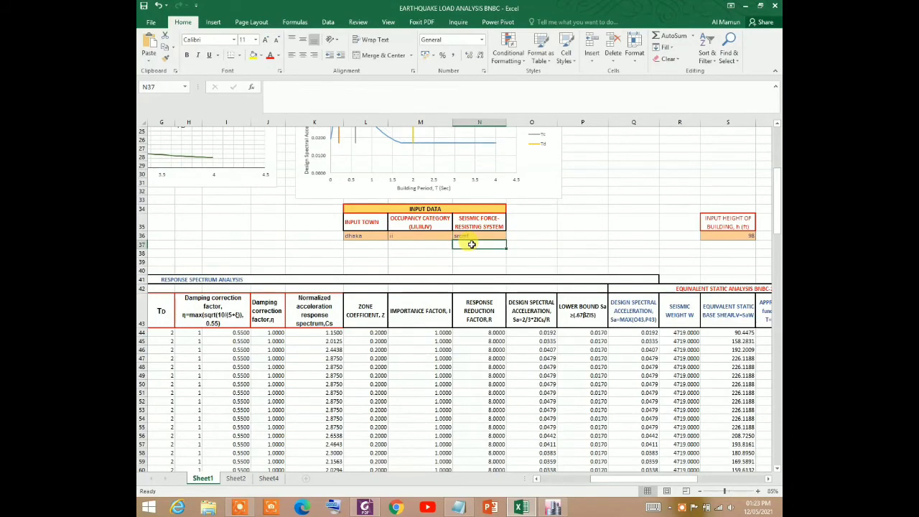
scroll(445, 244, "up", 4)
scroll(370, 278, "down", 5)
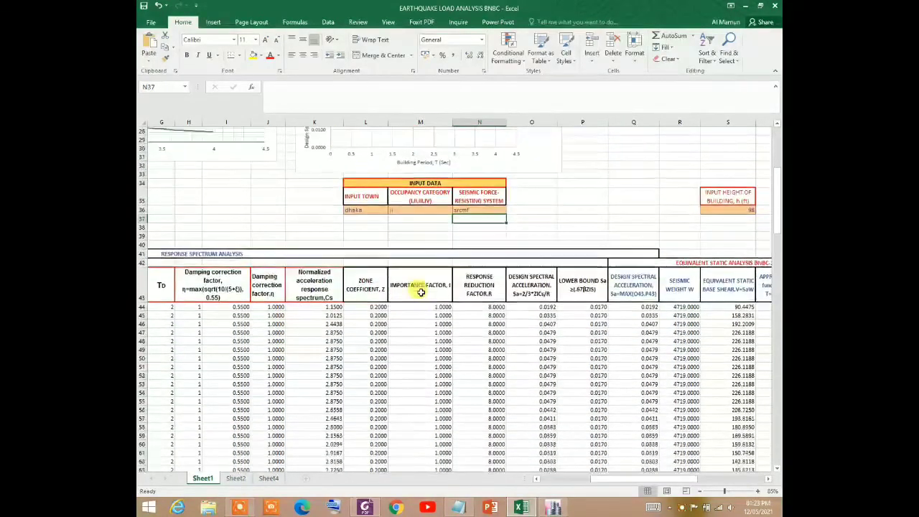
Check the acceptable period Tx formula in Z44 and enter 1.25 as the first building period T in D44
left_click_drag(627, 477, 703, 480)
left_click(716, 308)
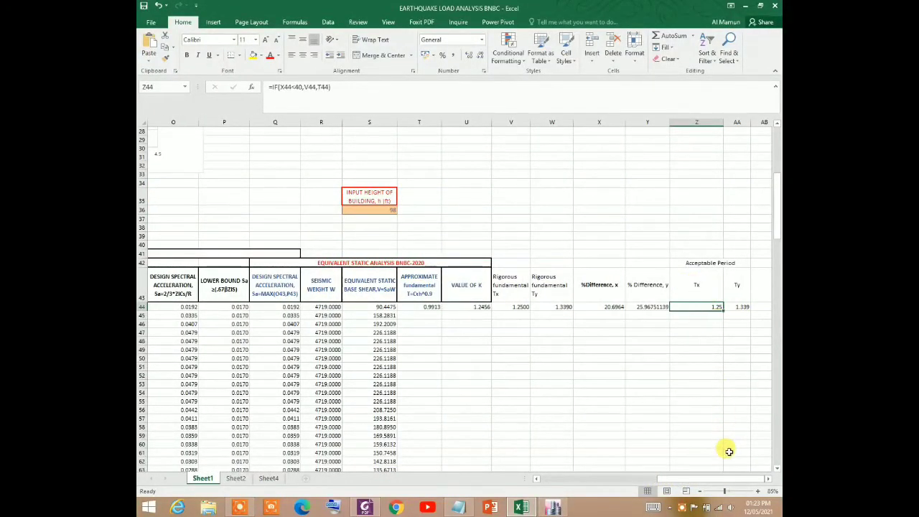
left_click_drag(734, 479, 581, 479)
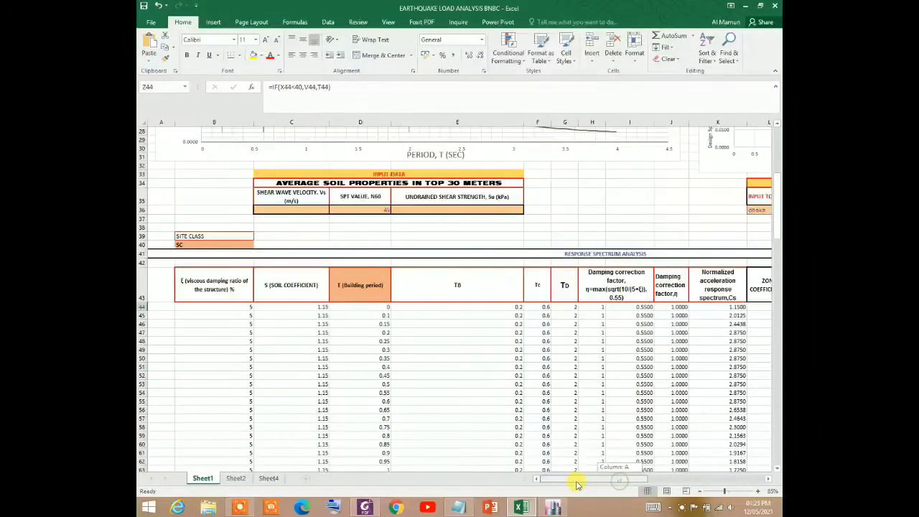
left_click(348, 308)
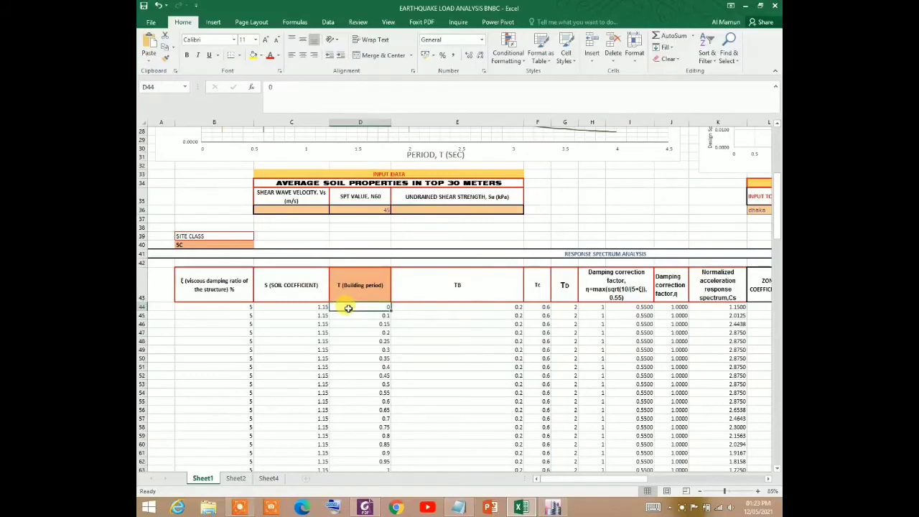
type("1.25")
key("Return")
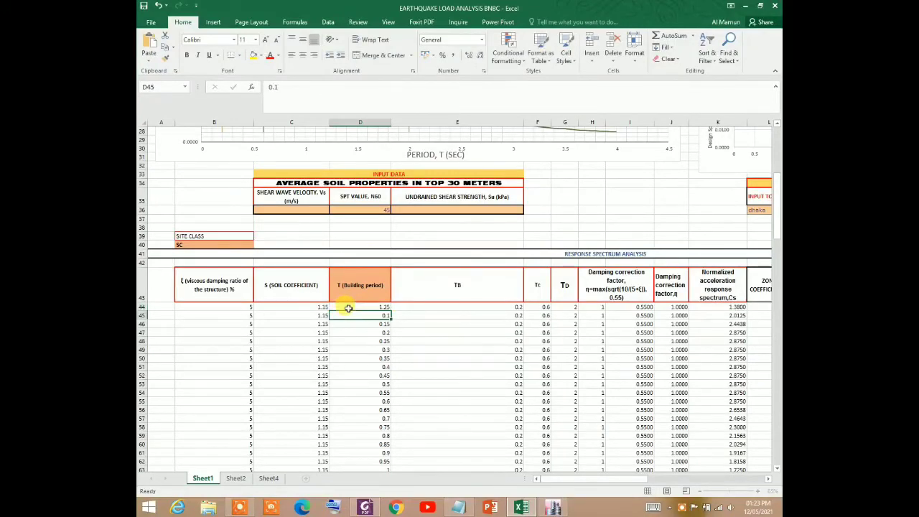
Check the design spectral acceleration Sa in Q44 and the acceptable periods Tx and Ty for the 1.25 period
left_click_drag(616, 481, 700, 482)
left_click(578, 286)
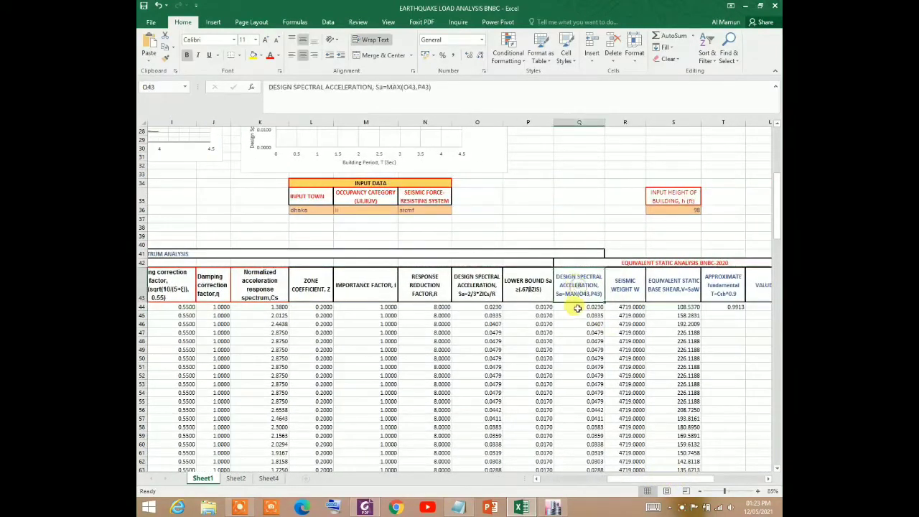
left_click(589, 315)
left_click(594, 307)
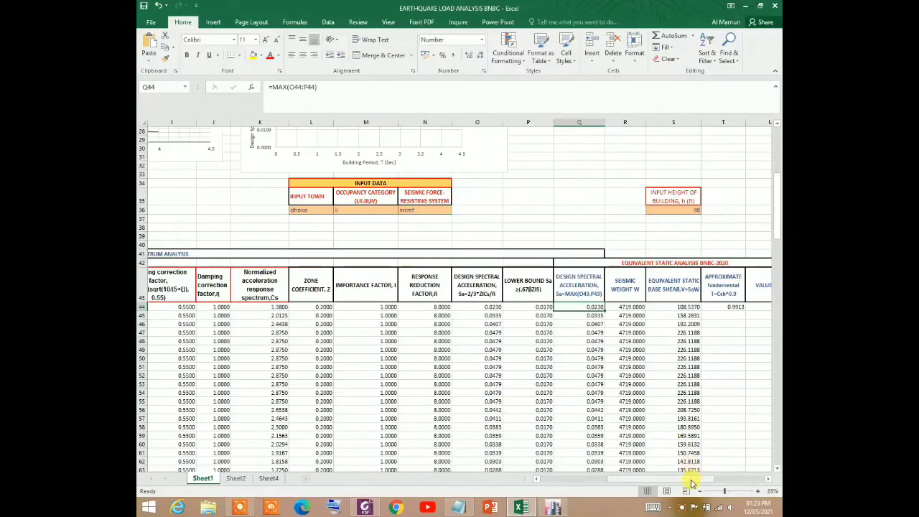
left_click_drag(689, 479, 743, 478)
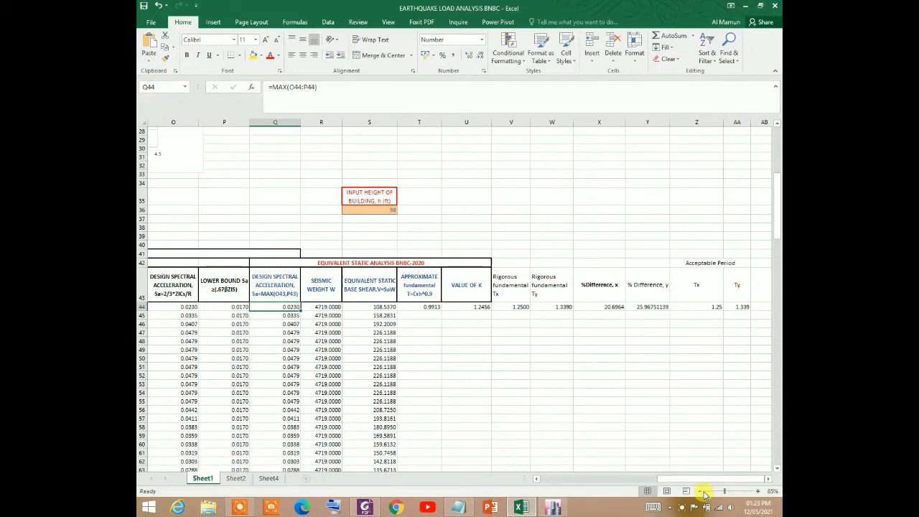
left_click_drag(706, 479, 568, 458)
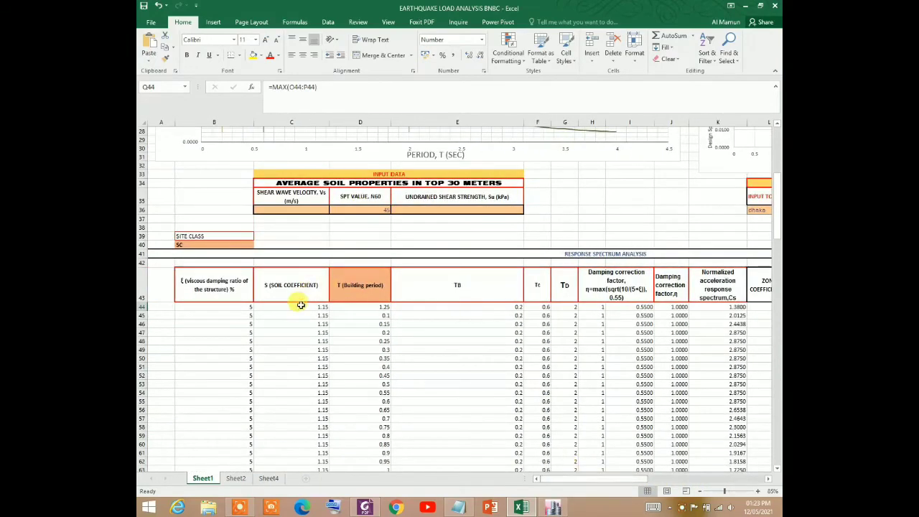
Check the soil coefficient formula in C44 and enter 1.339 as the first building period T in D44
scroll(304, 311, "up", 1)
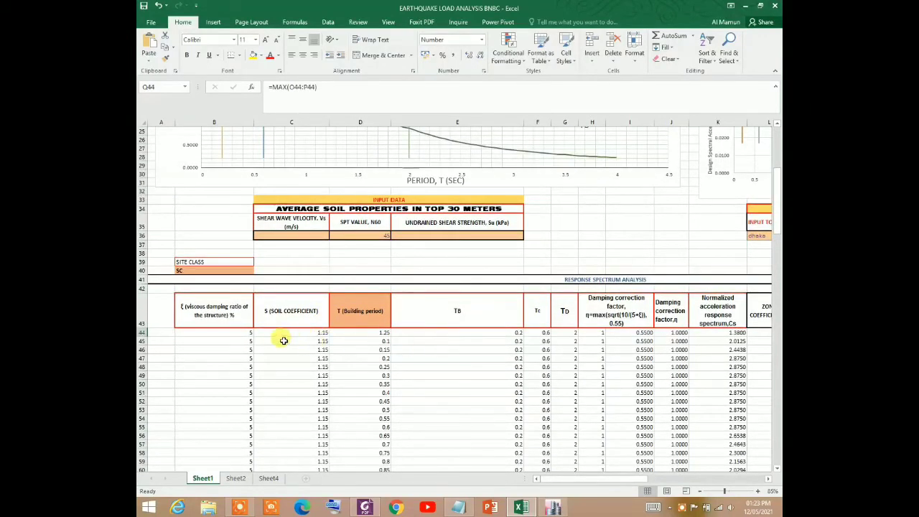
left_click(301, 333)
scroll(304, 330, "up", 5)
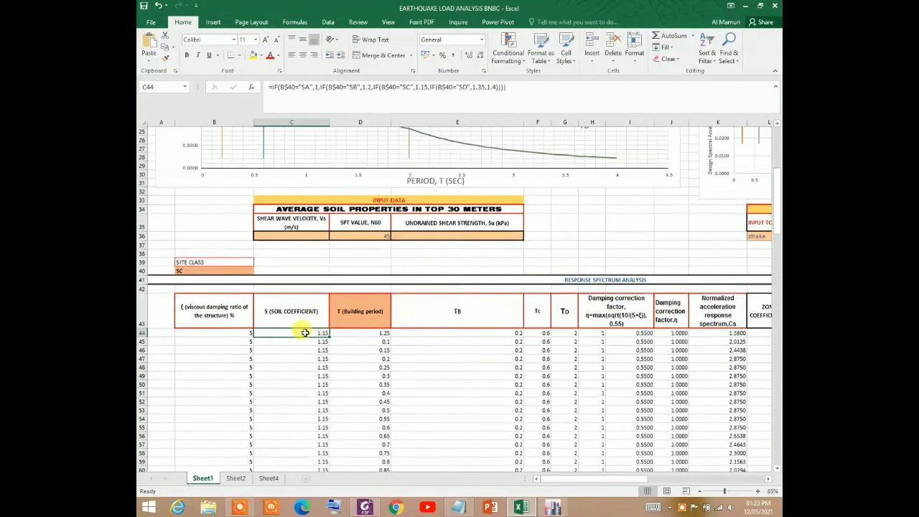
scroll(354, 372, "down", 4)
left_click(375, 358)
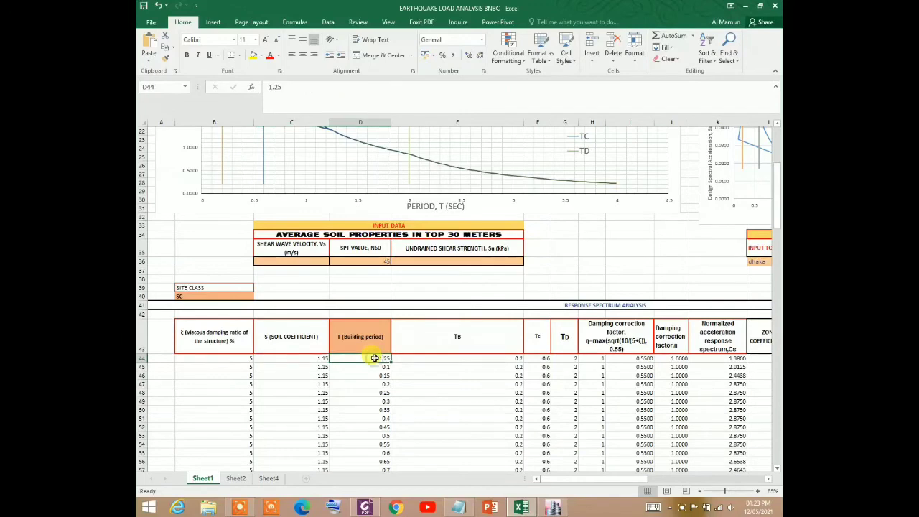
type("1.")
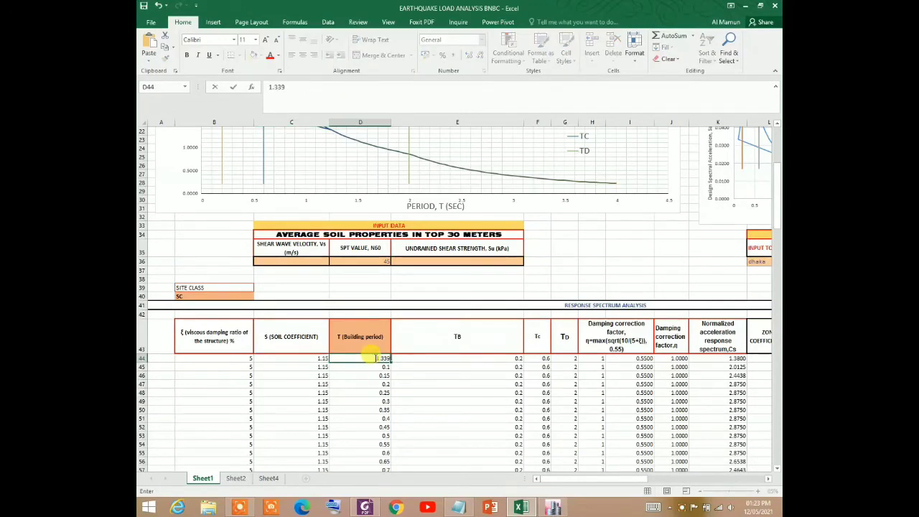
key("Return")
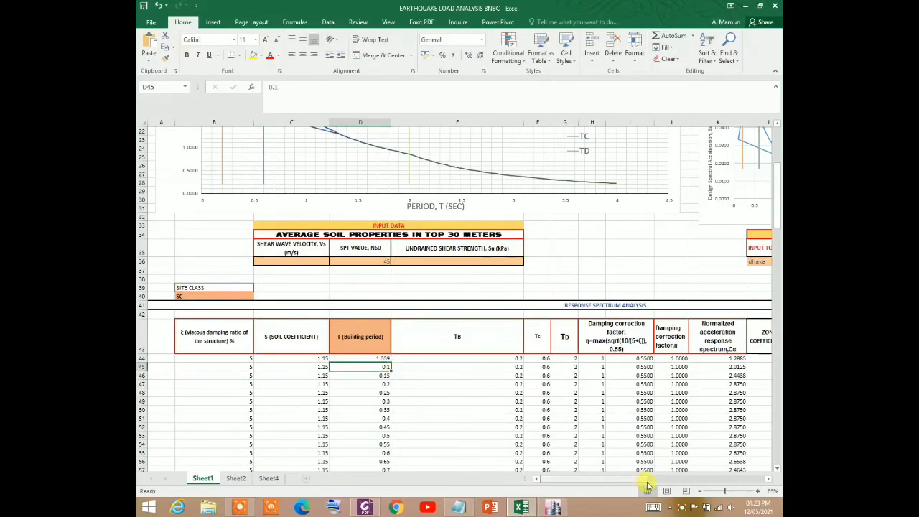
Examine the design spectral acceleration Sa in Q44 for the Y period and compare the acceptable periods Tx and Ty
left_click_drag(636, 479, 736, 479)
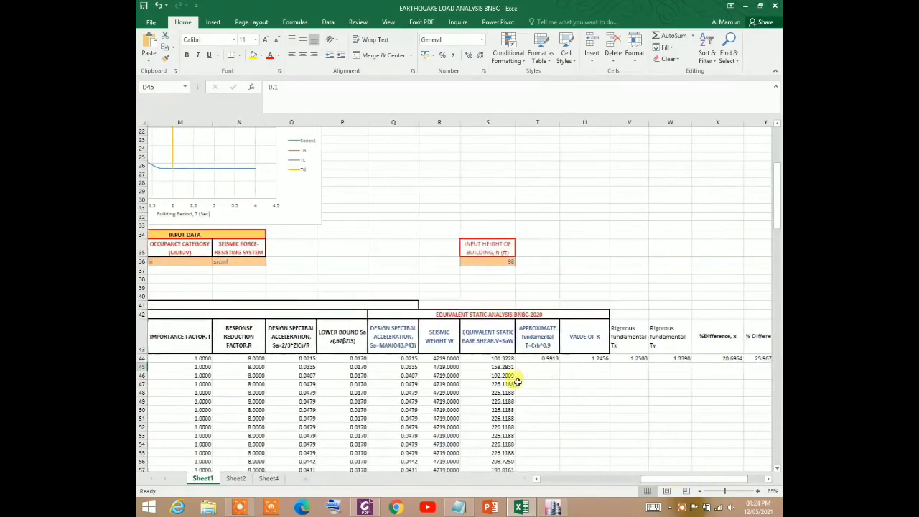
scroll(394, 344, "down", 1)
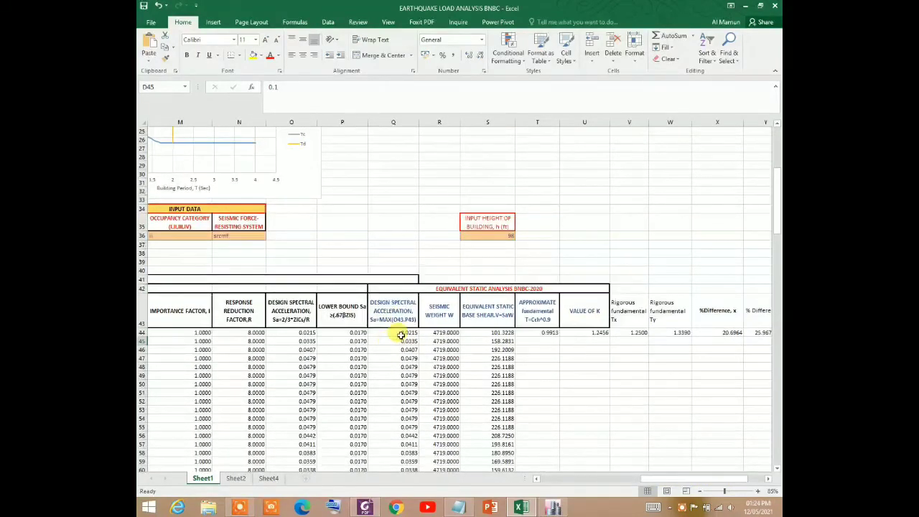
left_click(406, 334)
scroll(402, 332, "down", 3)
scroll(407, 335, "up", 3)
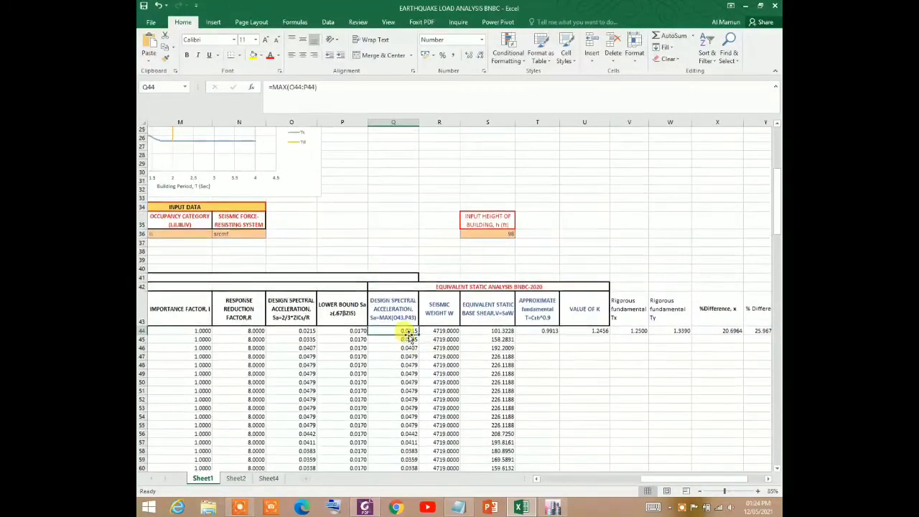
left_click_drag(679, 481, 700, 479)
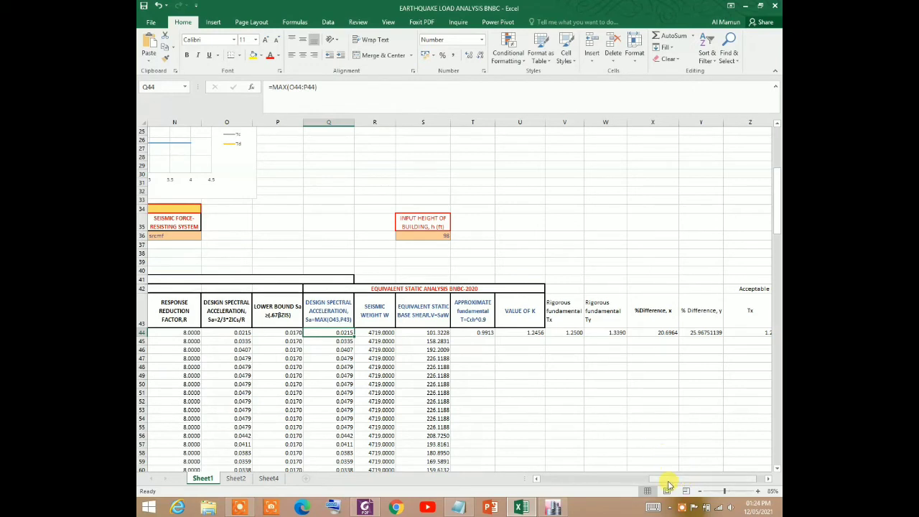
left_click_drag(668, 481, 668, 480)
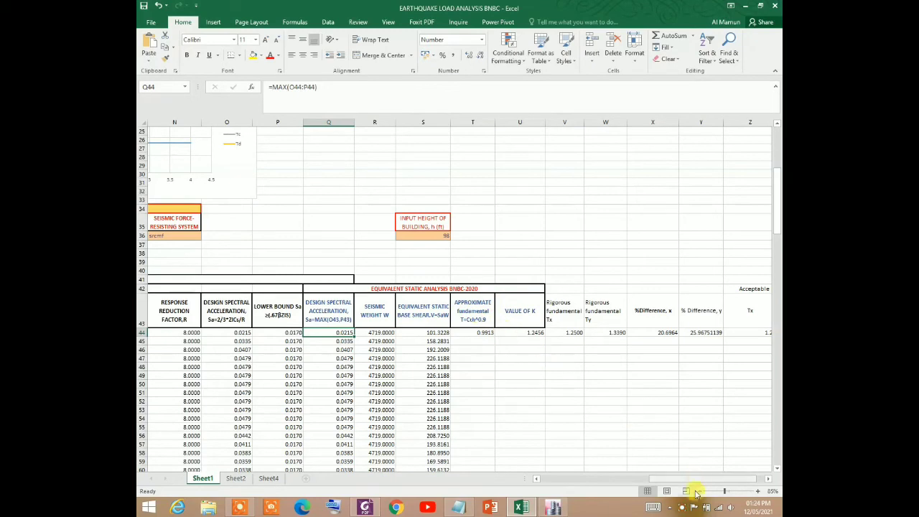
left_click_drag(696, 485, 711, 485)
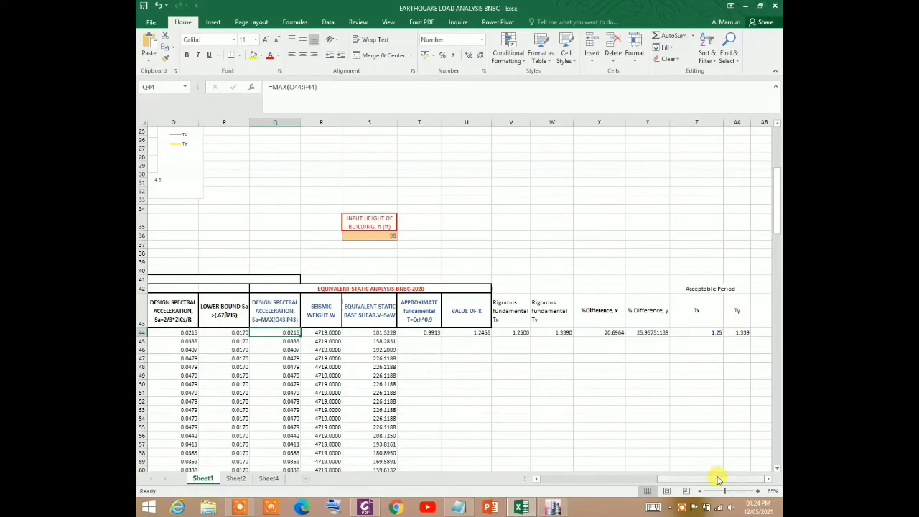
left_click_drag(717, 479, 655, 482)
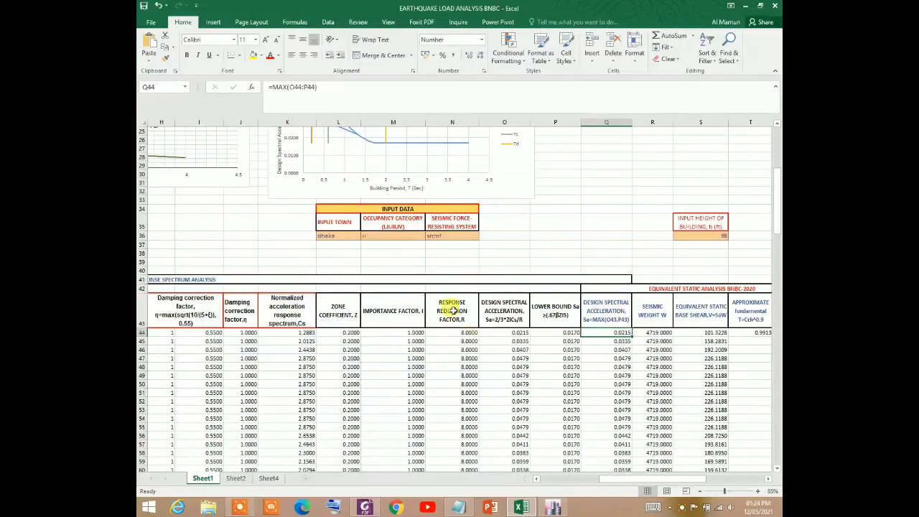
Reset the first building period T in D44 to 0 and review the response spectrum table
left_click_drag(695, 481, 604, 480)
scroll(377, 352, "up", 4)
scroll(474, 397, "down", 2)
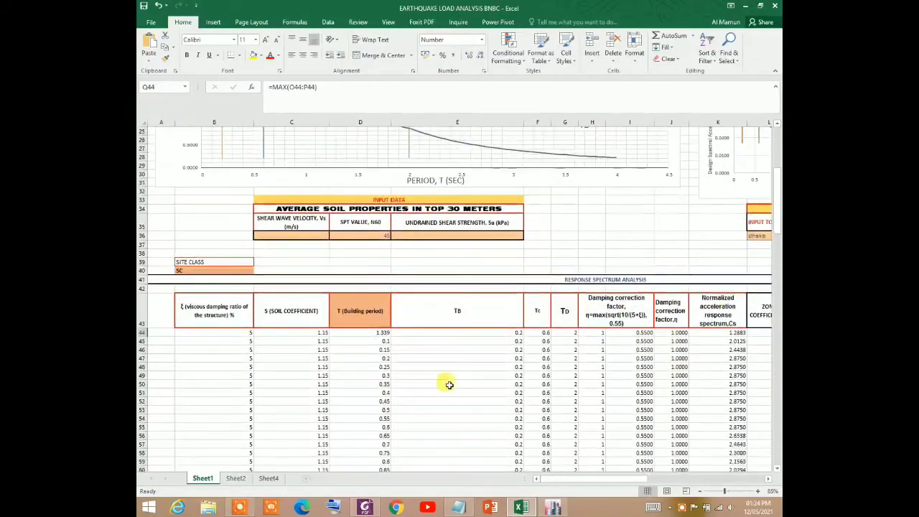
left_click(385, 333)
type("0")
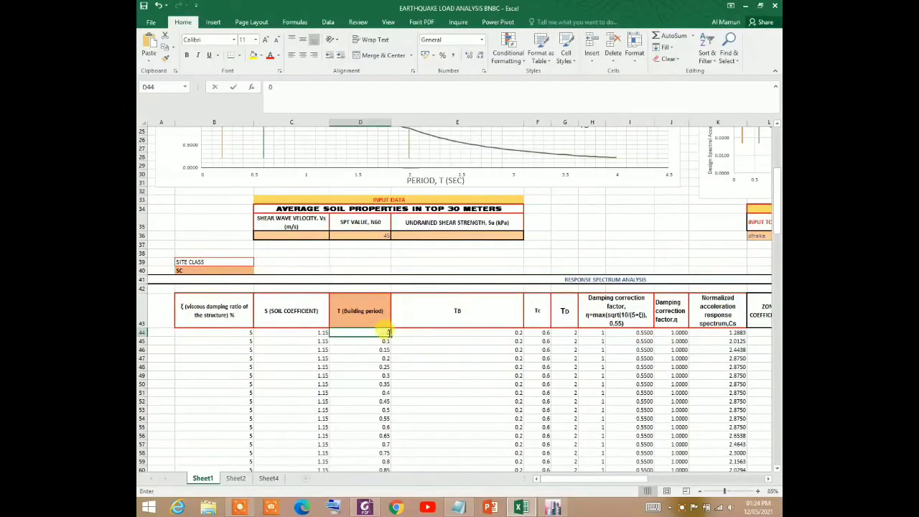
key("Return")
left_click_drag(614, 483, 647, 482)
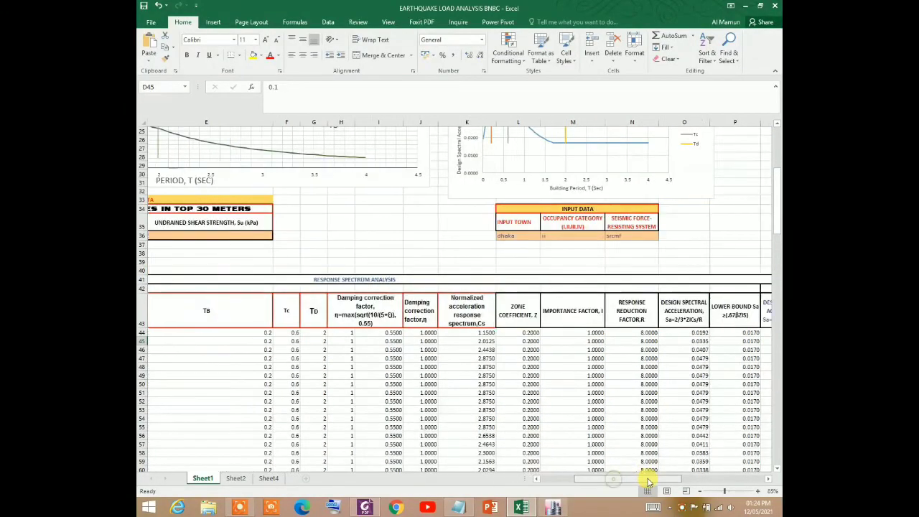
scroll(656, 352, "down", 6)
scroll(659, 355, "up", 15)
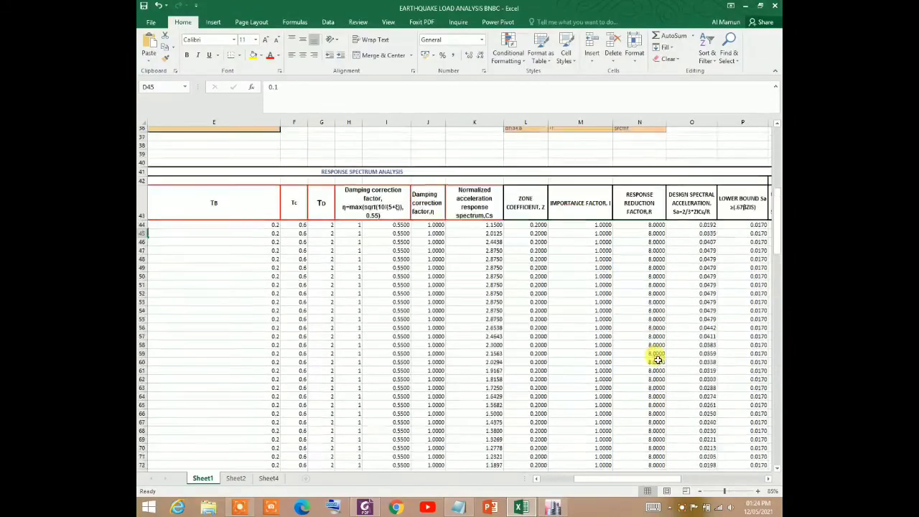
Switch to the G+7 model in ETABS and animate its fundamental period x mode shape
left_click(745, 5)
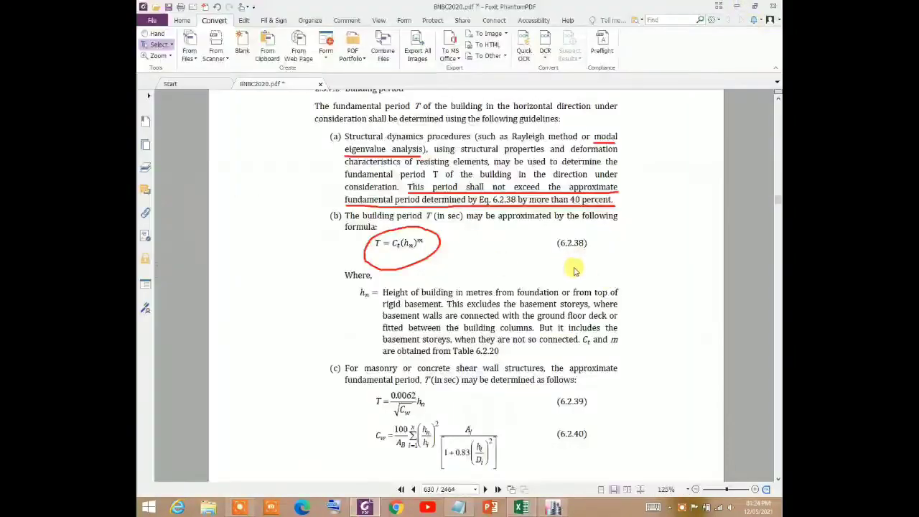
left_click(738, 5)
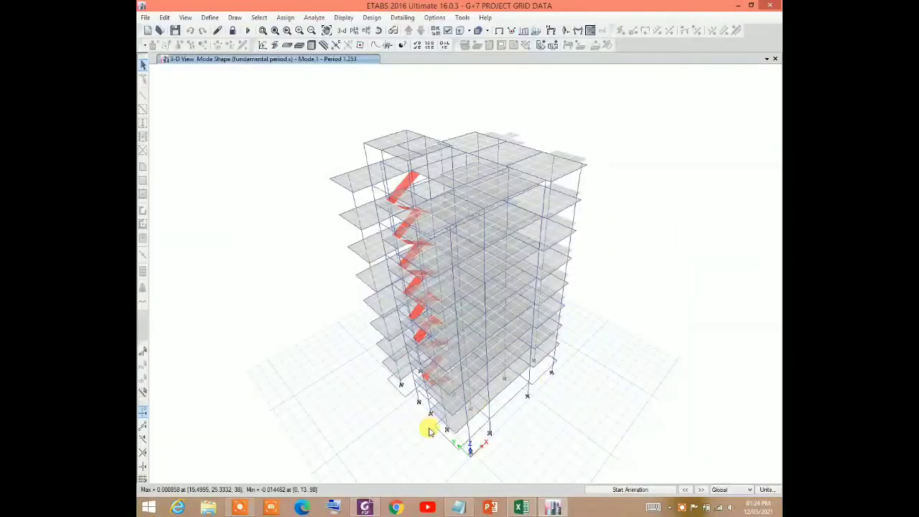
mouse_move(489, 173)
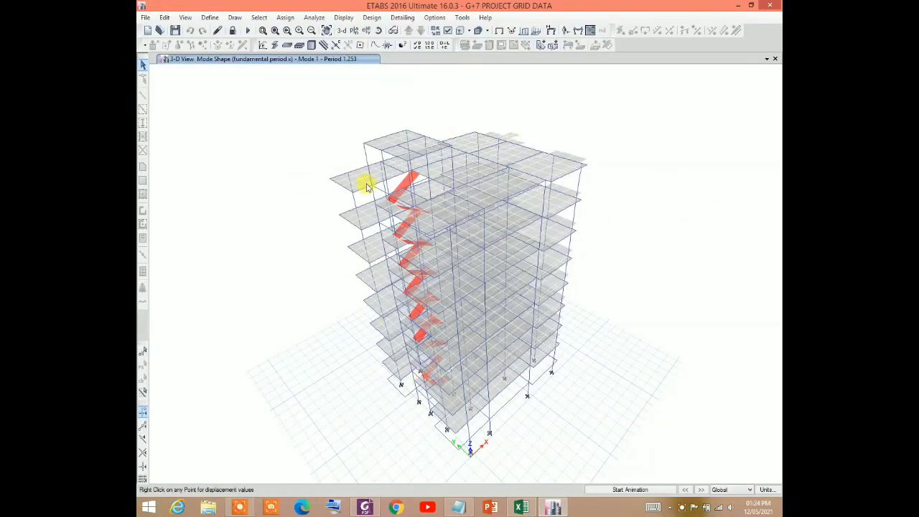
scroll(476, 180, "down", 3)
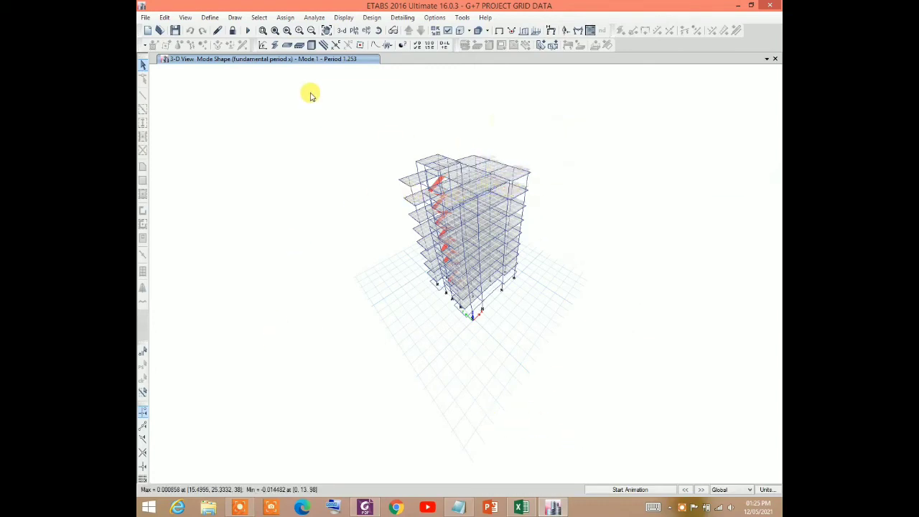
mouse_move(494, 267)
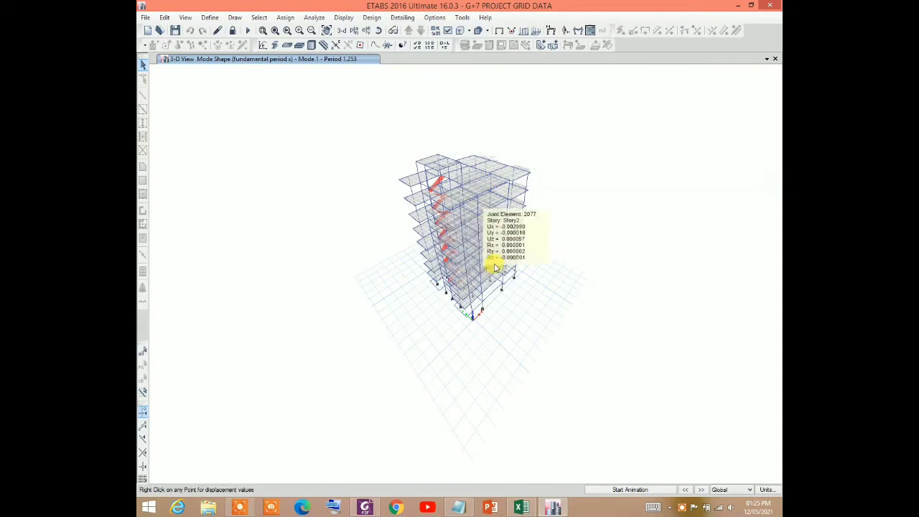
left_click(640, 489)
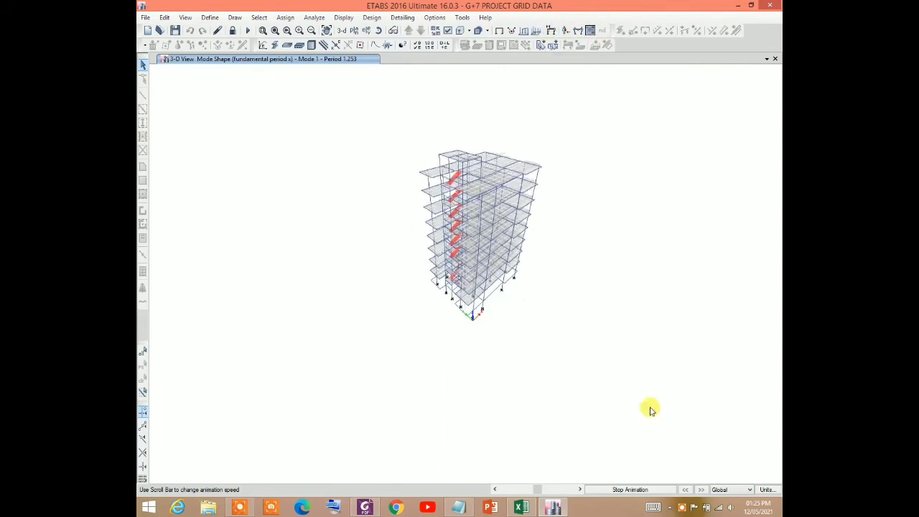
Display the deformed shape for modal case fundamental period y, mode 1, and animate it
left_click(551, 30)
left_click(413, 158)
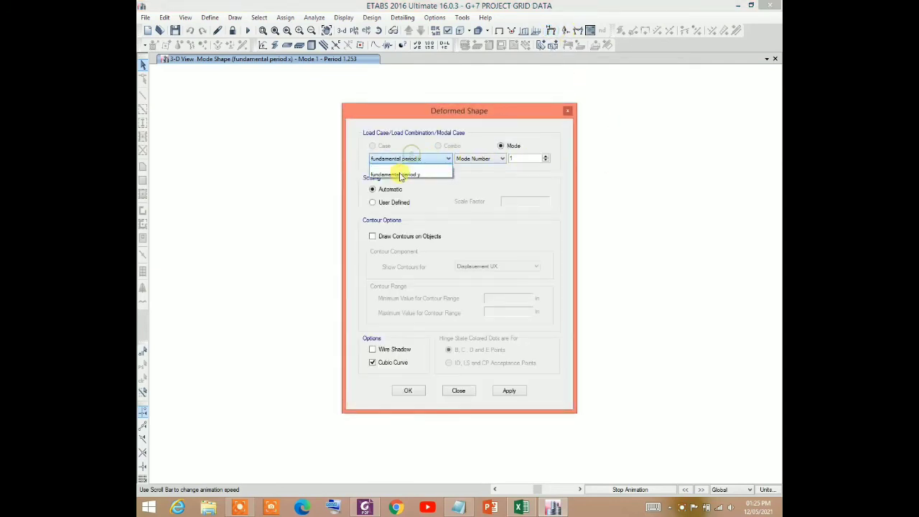
left_click(400, 174)
left_click(409, 390)
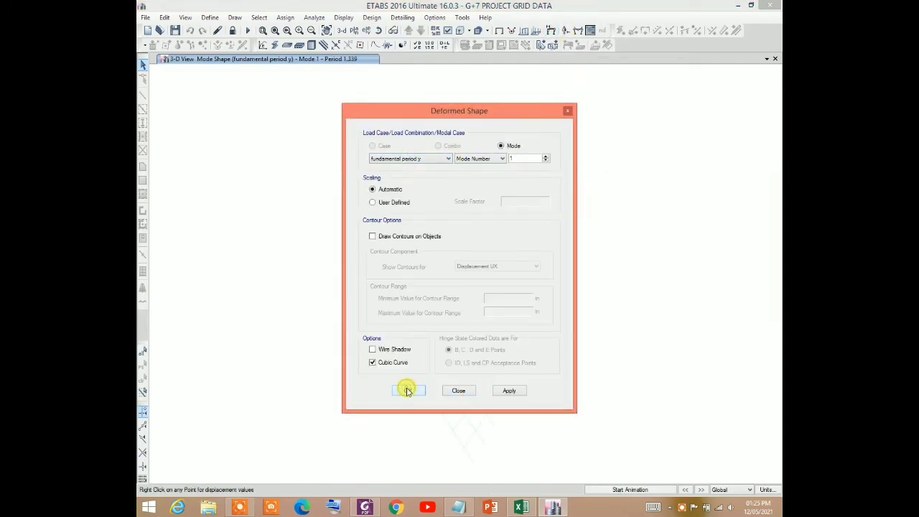
left_click(628, 489)
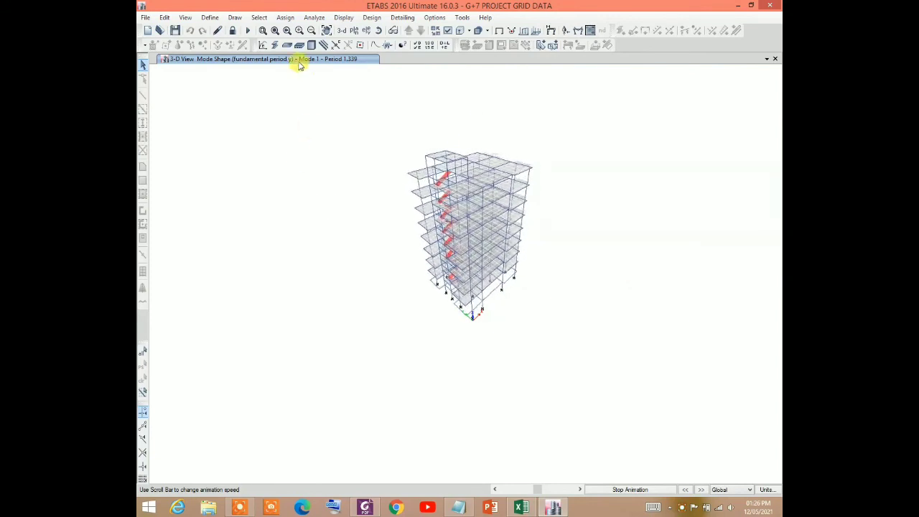
Replay the fundamental period y mode shape animation at a closer view, stop it and inspect the deformed building
left_click(298, 32)
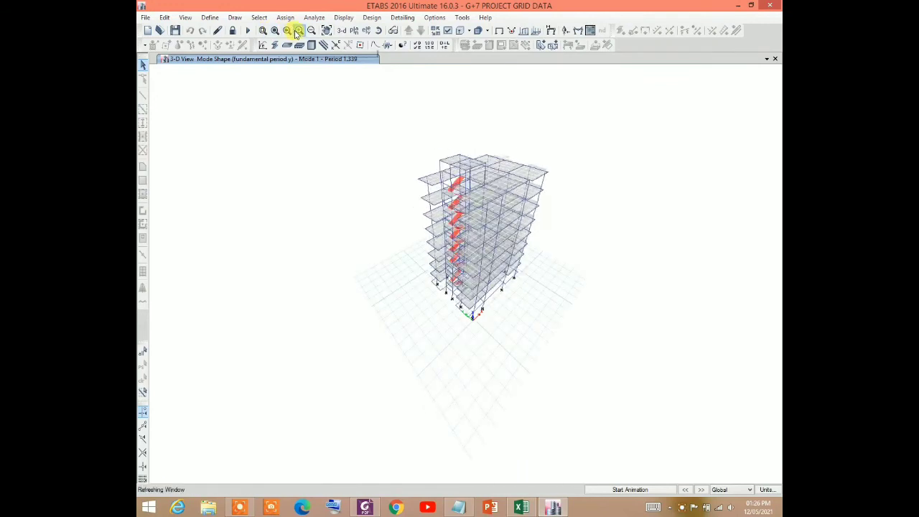
left_click(298, 31)
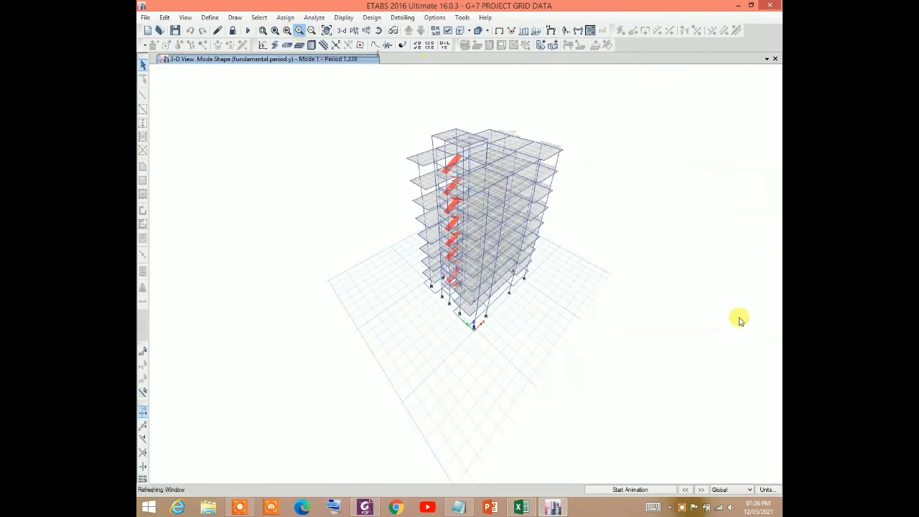
left_click(630, 490)
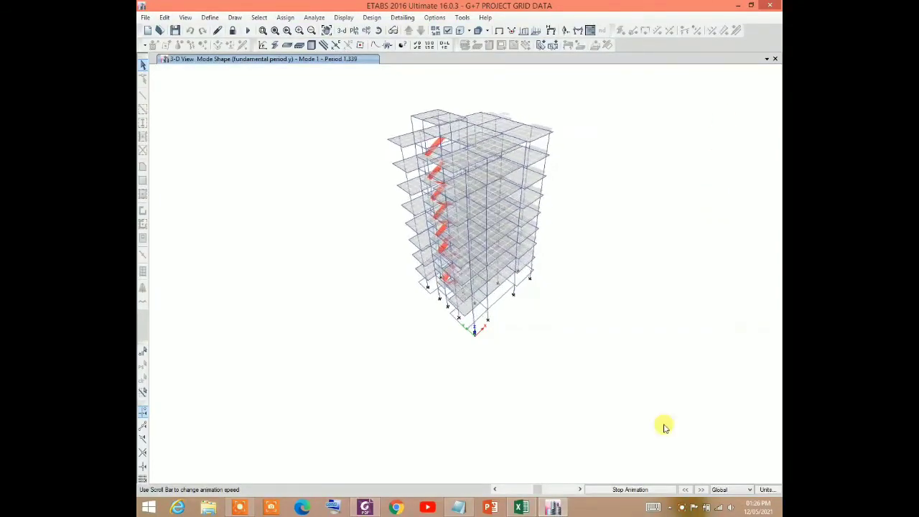
left_click(613, 490)
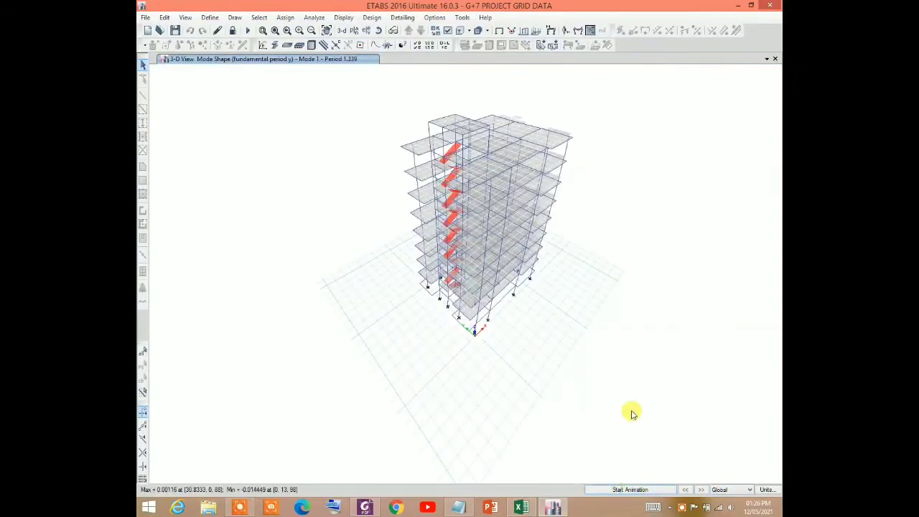
mouse_move(506, 189)
scroll(479, 107, "up", 3)
scroll(459, 142, "down", 5)
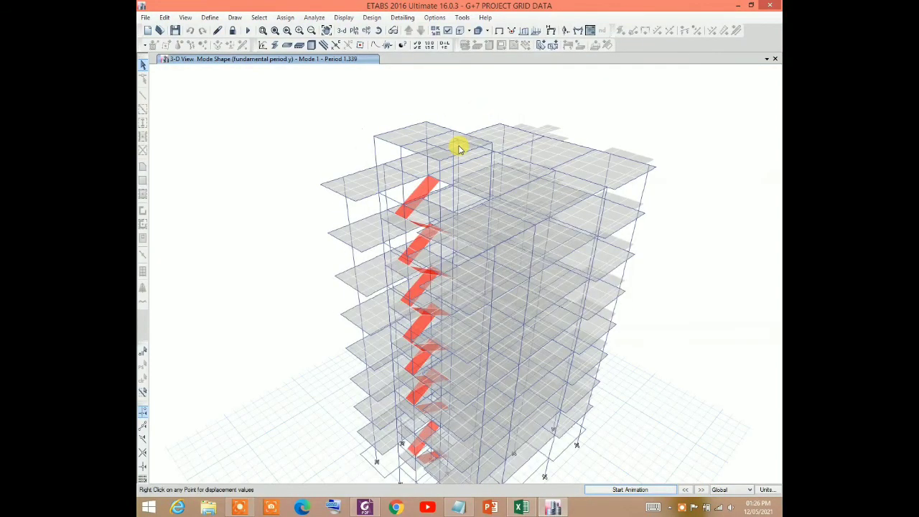